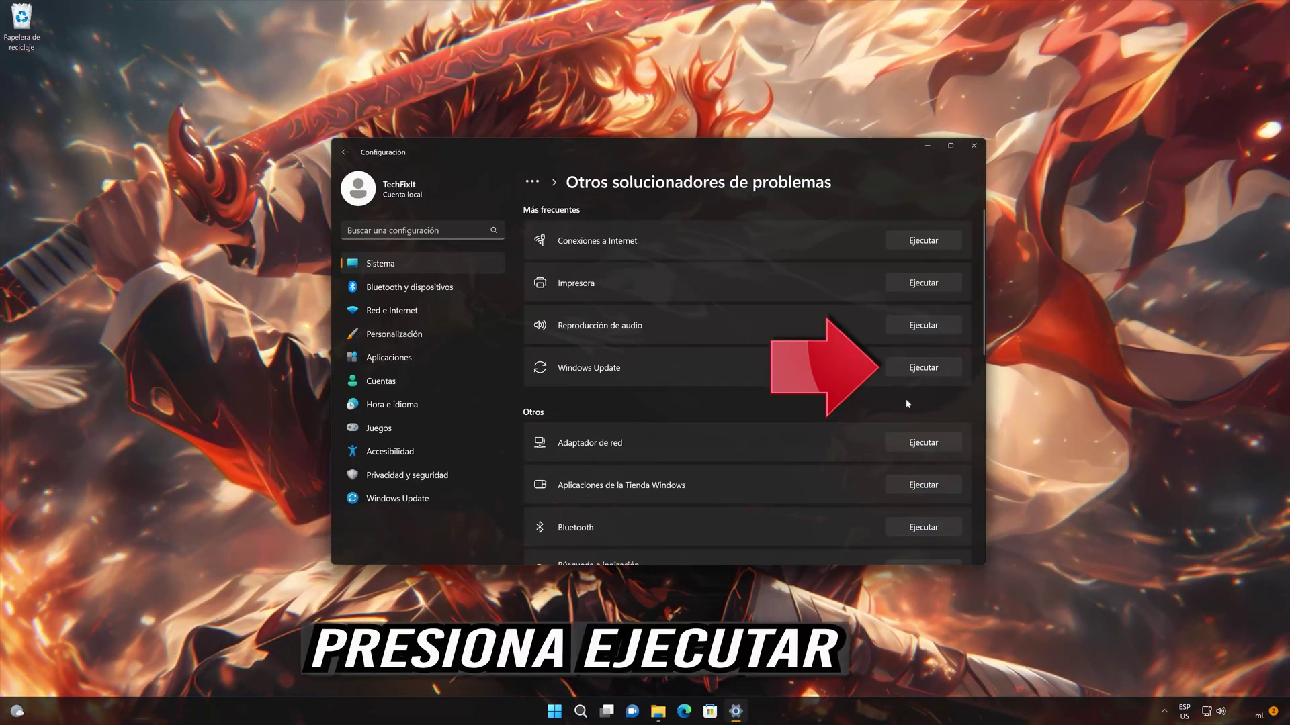
- Run the Windows Update troubleshooter, answering Yes to whether it solved the problem, and check for available updates
click(937, 370)
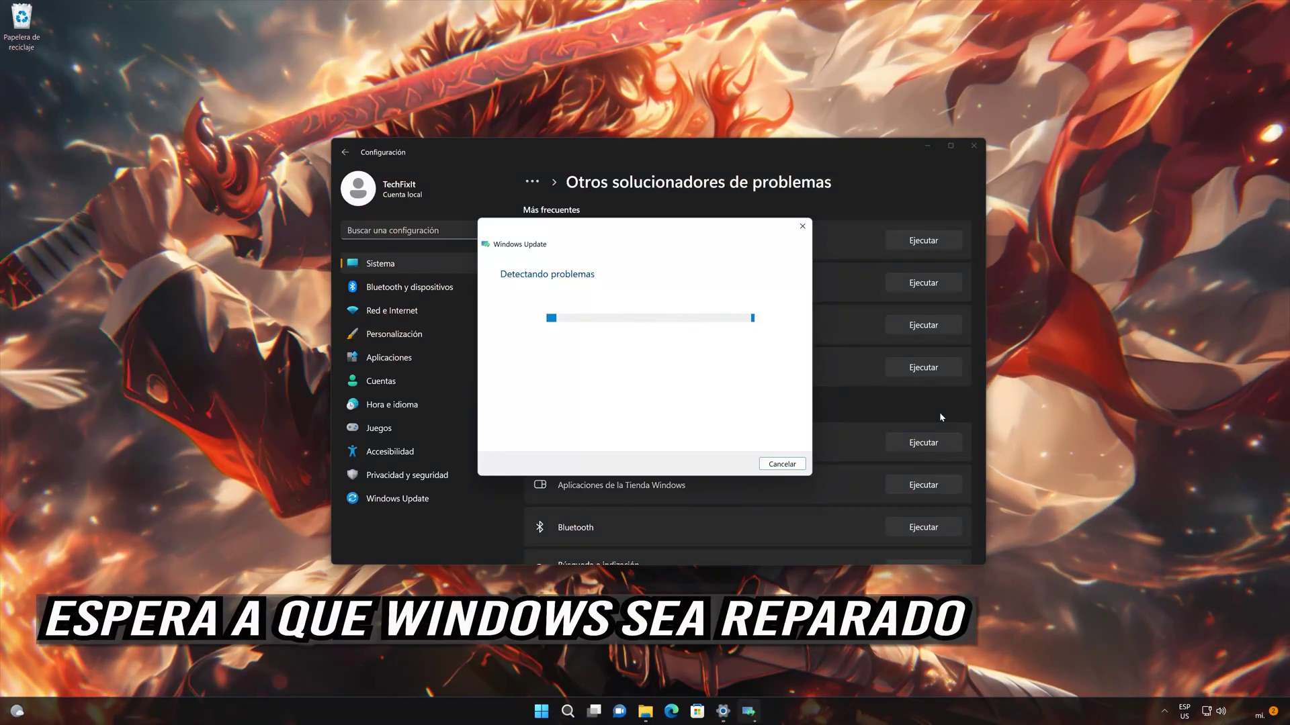
click(973, 146)
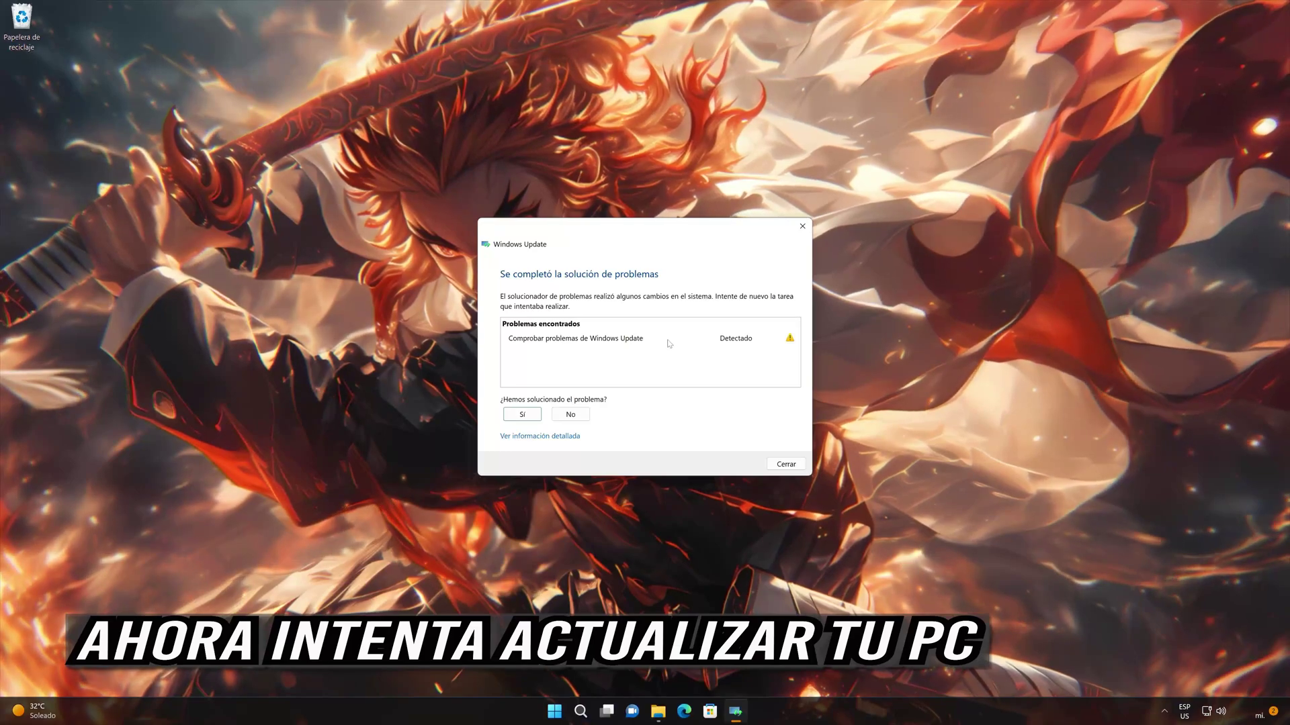
click(522, 414)
click(522, 416)
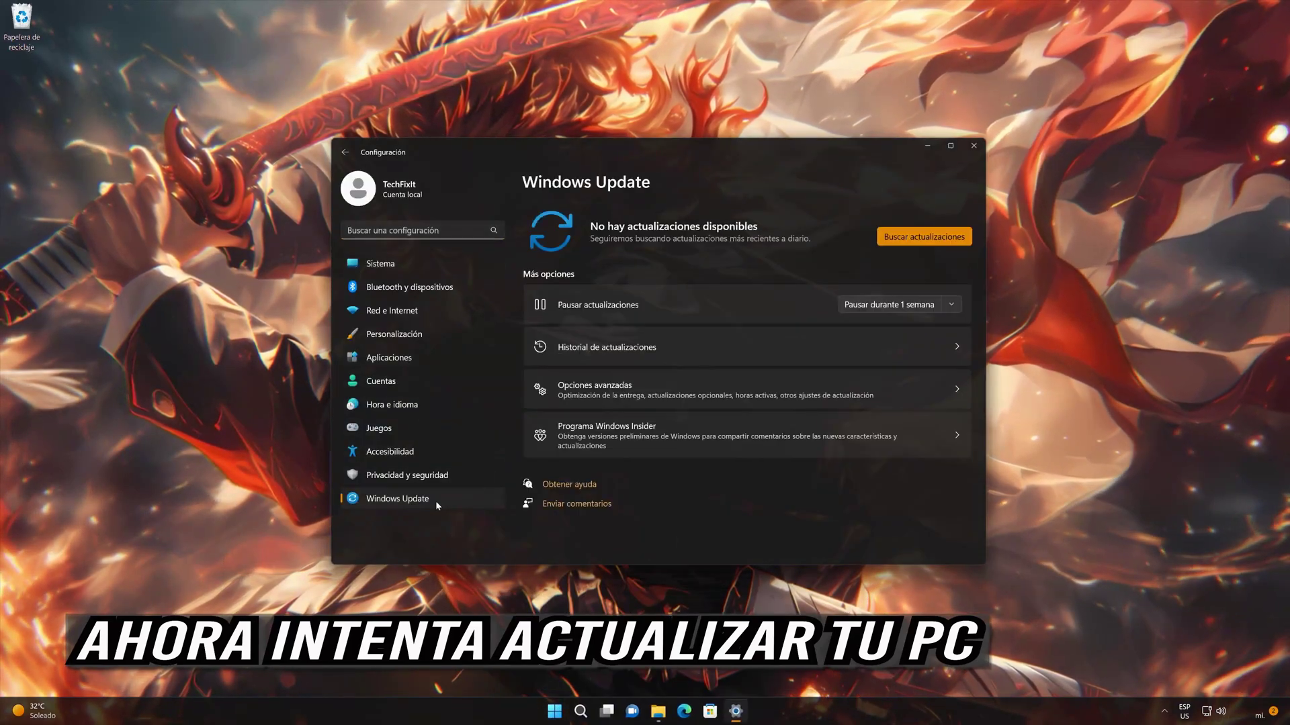
click(895, 237)
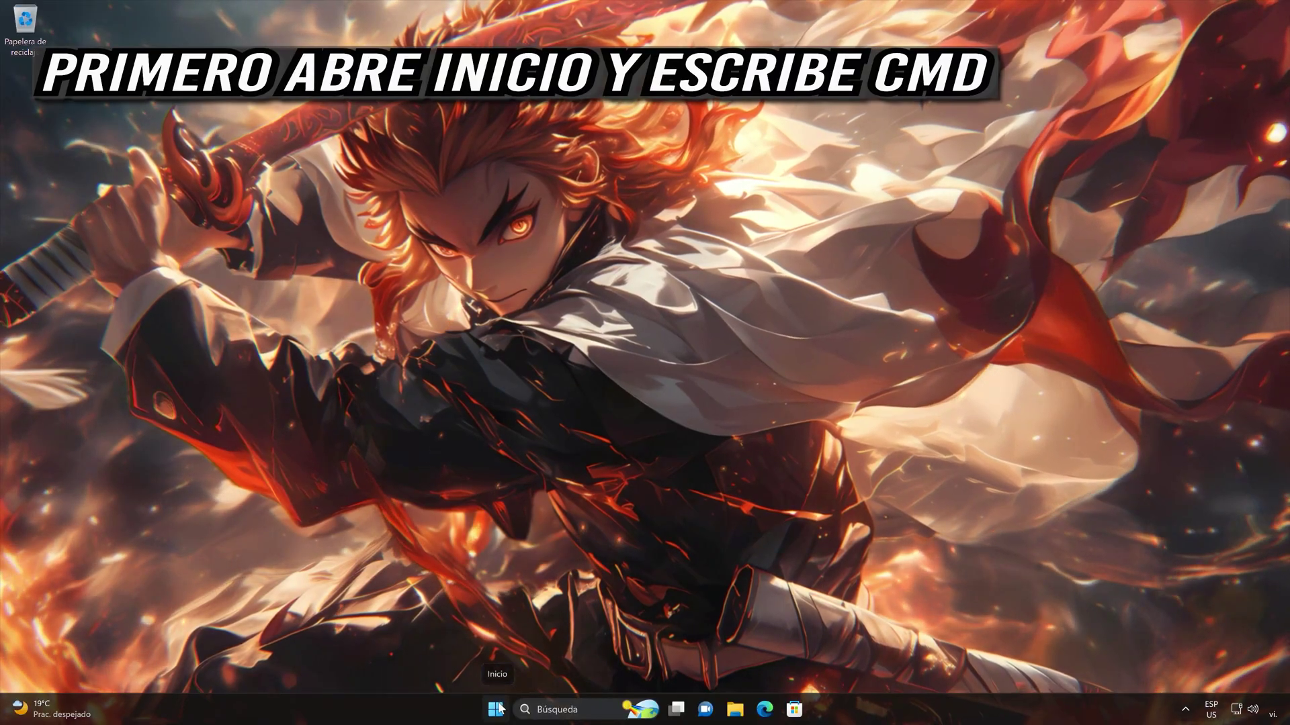
- Search for cmd, open Command Prompt as administrator with the permission granted, and move its window toward the middle of the desktop
click(497, 709)
text(cmd)
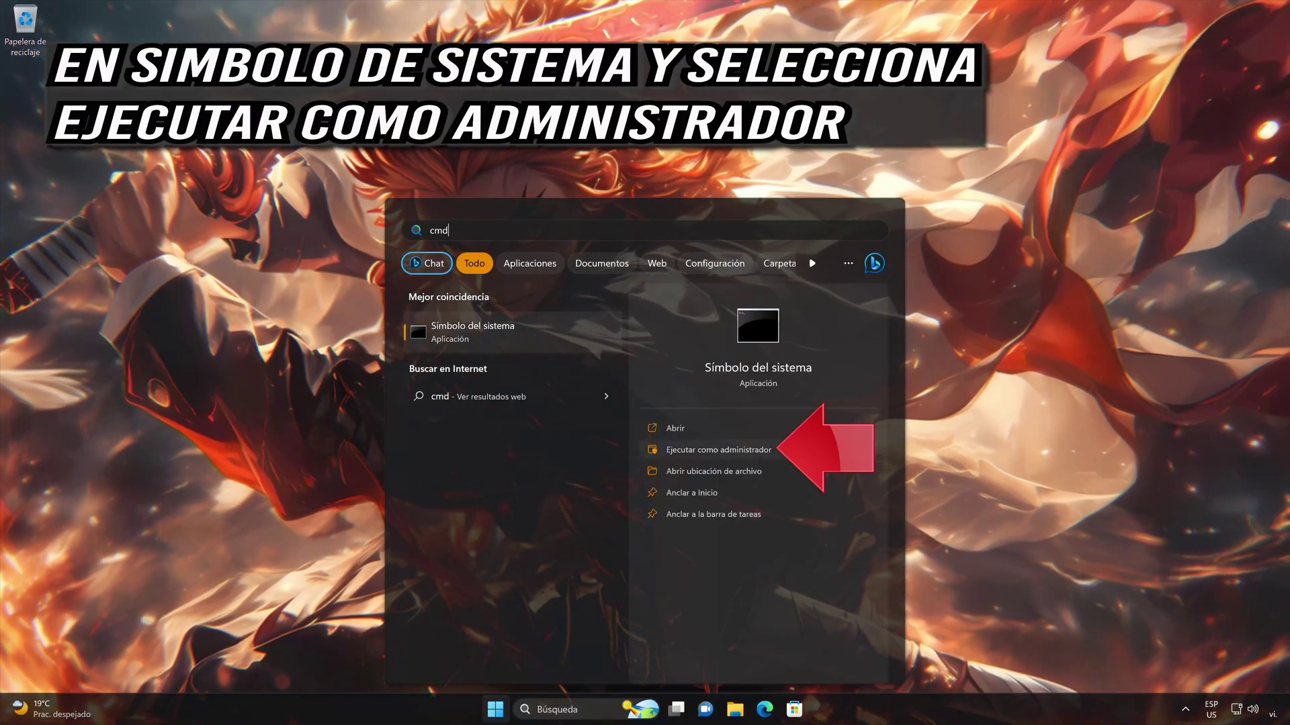
click(739, 448)
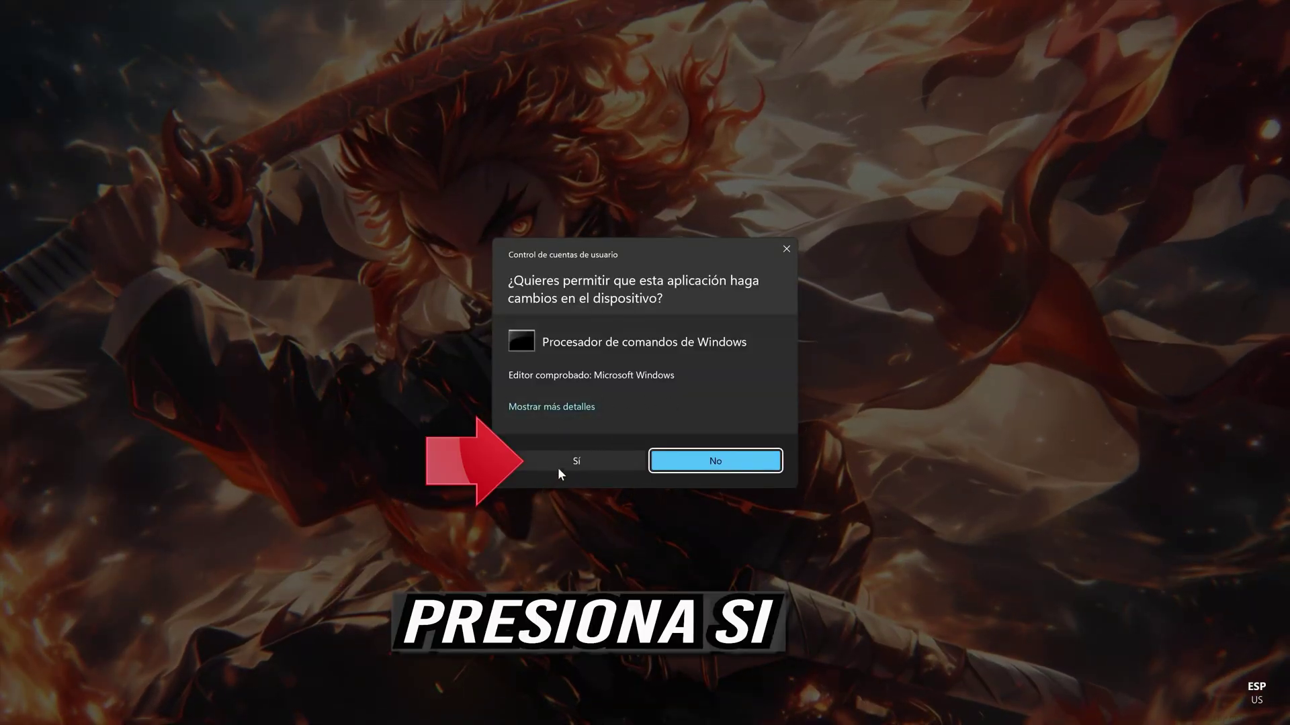
click(559, 464)
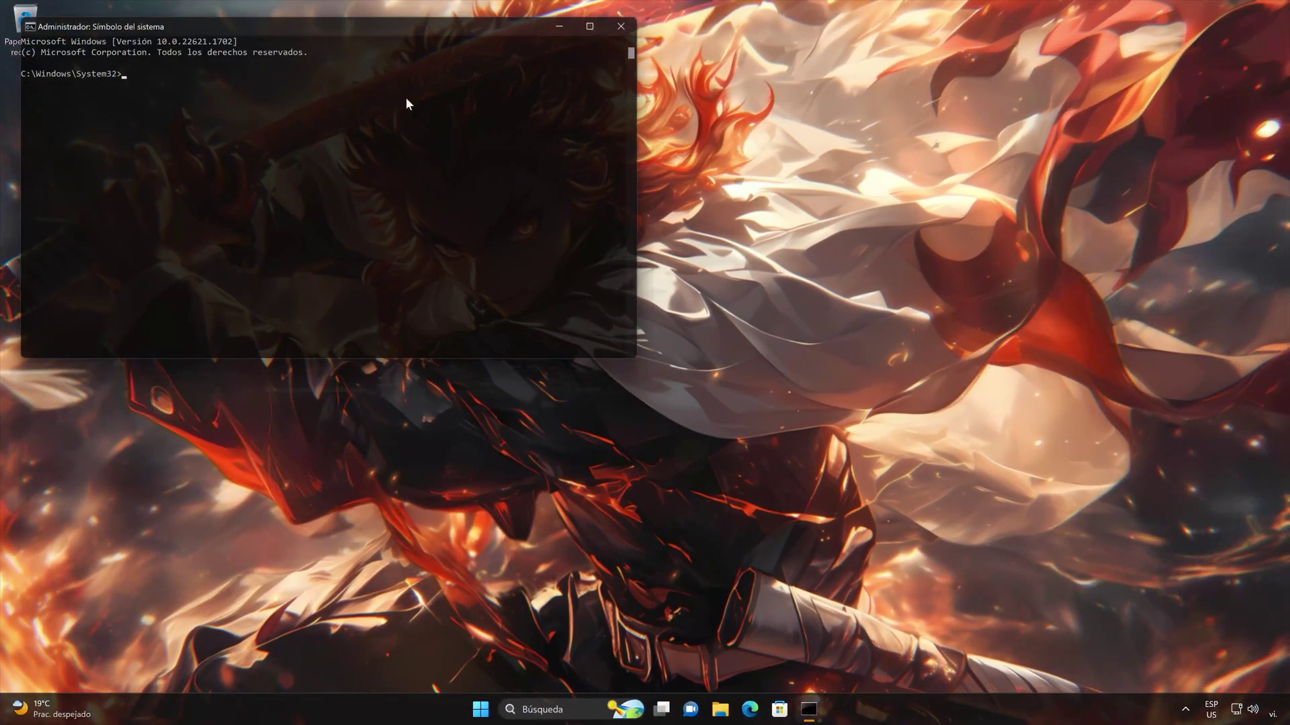
drag(397, 29, 718, 175)
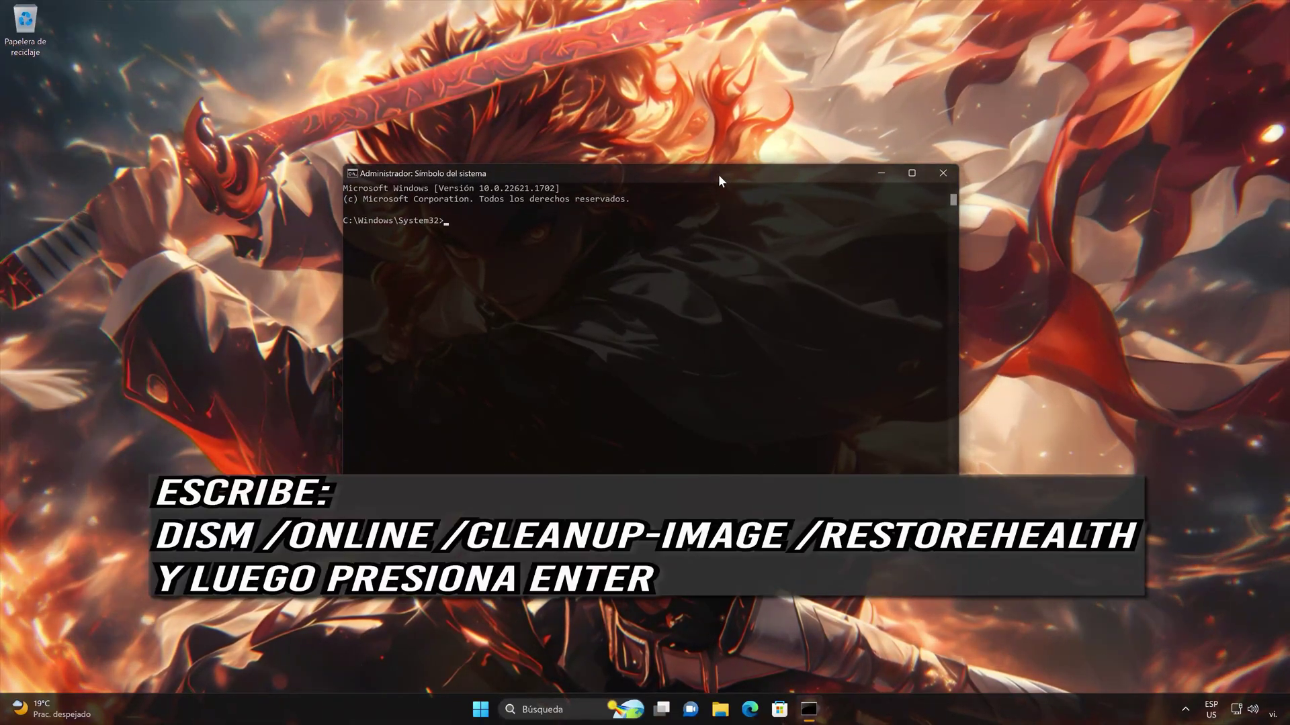
- Repair the Windows image by running DISM /Online /Cleanup-Image /RestoreHealth in the elevated Command Prompt
text(DISM)
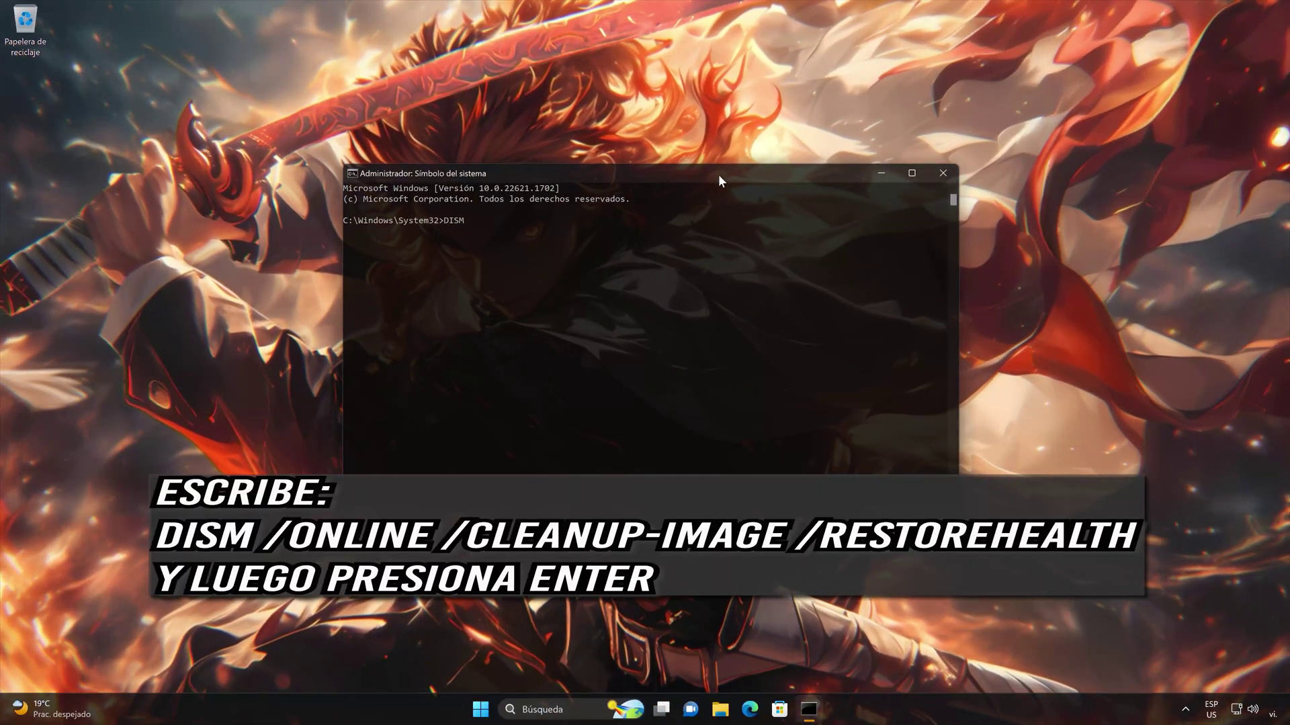
text( /O)
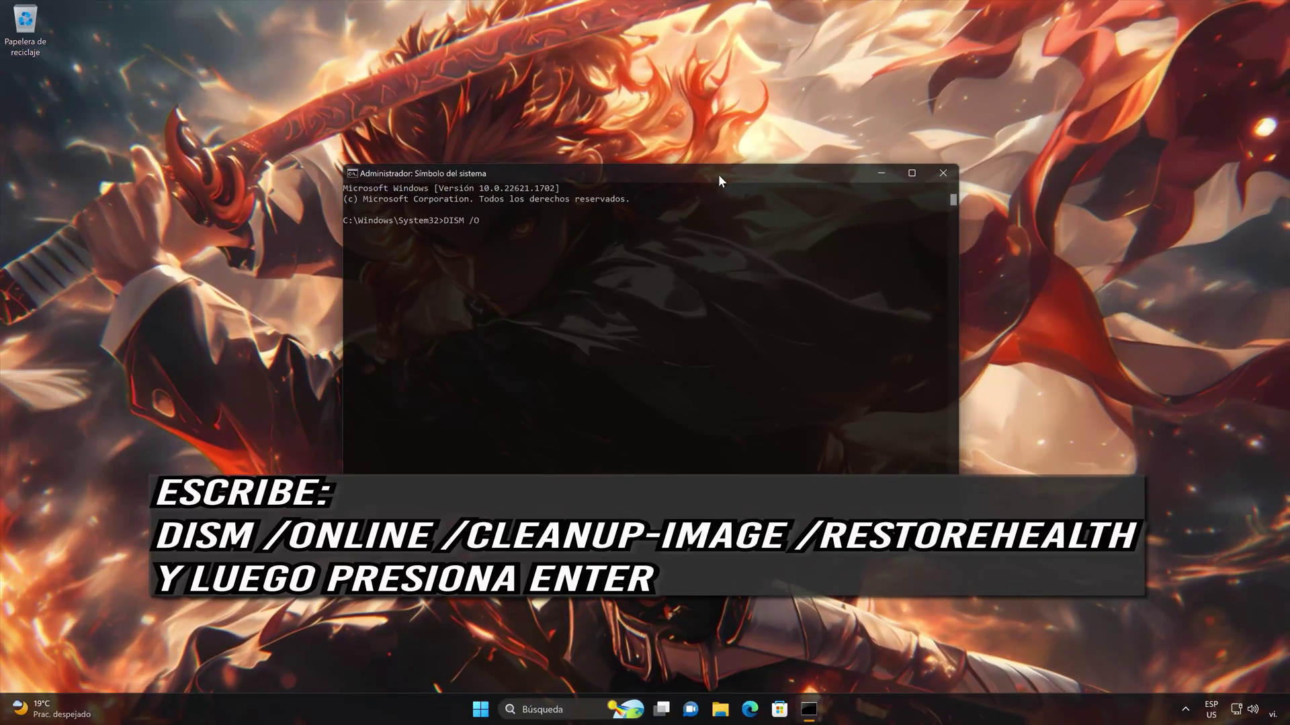
text(nline)
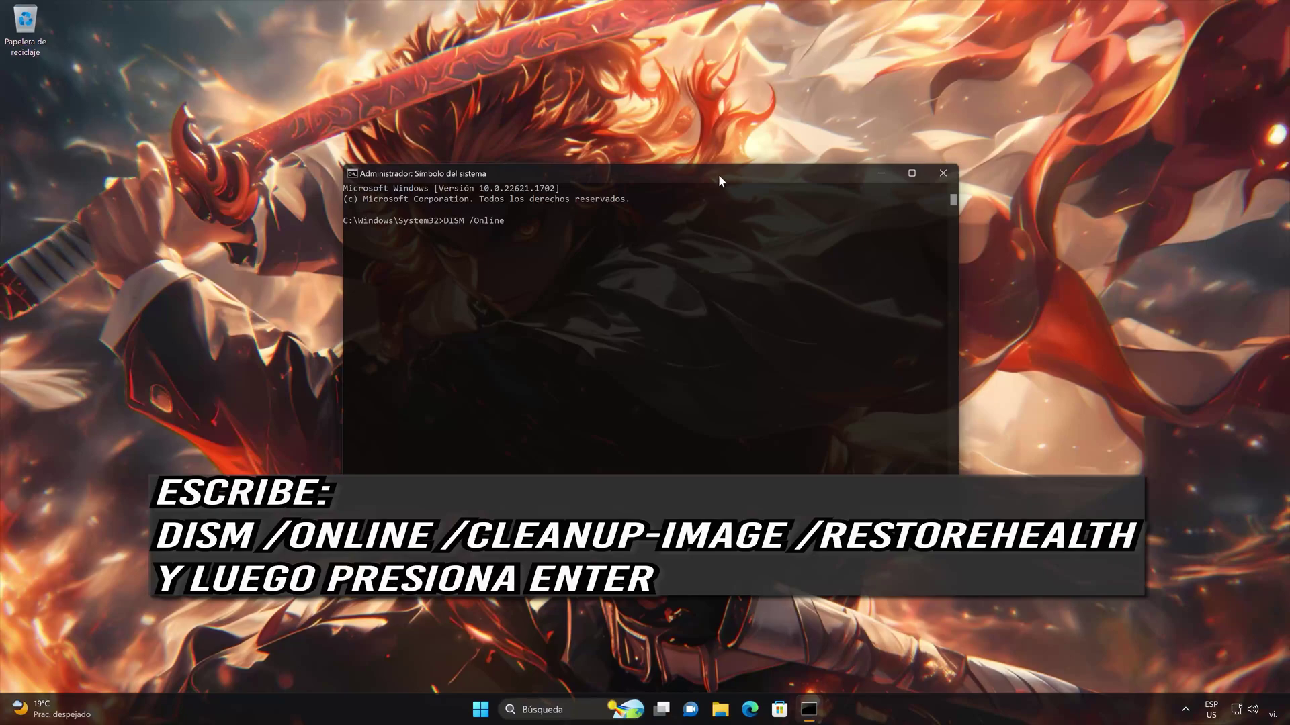
text( /V)
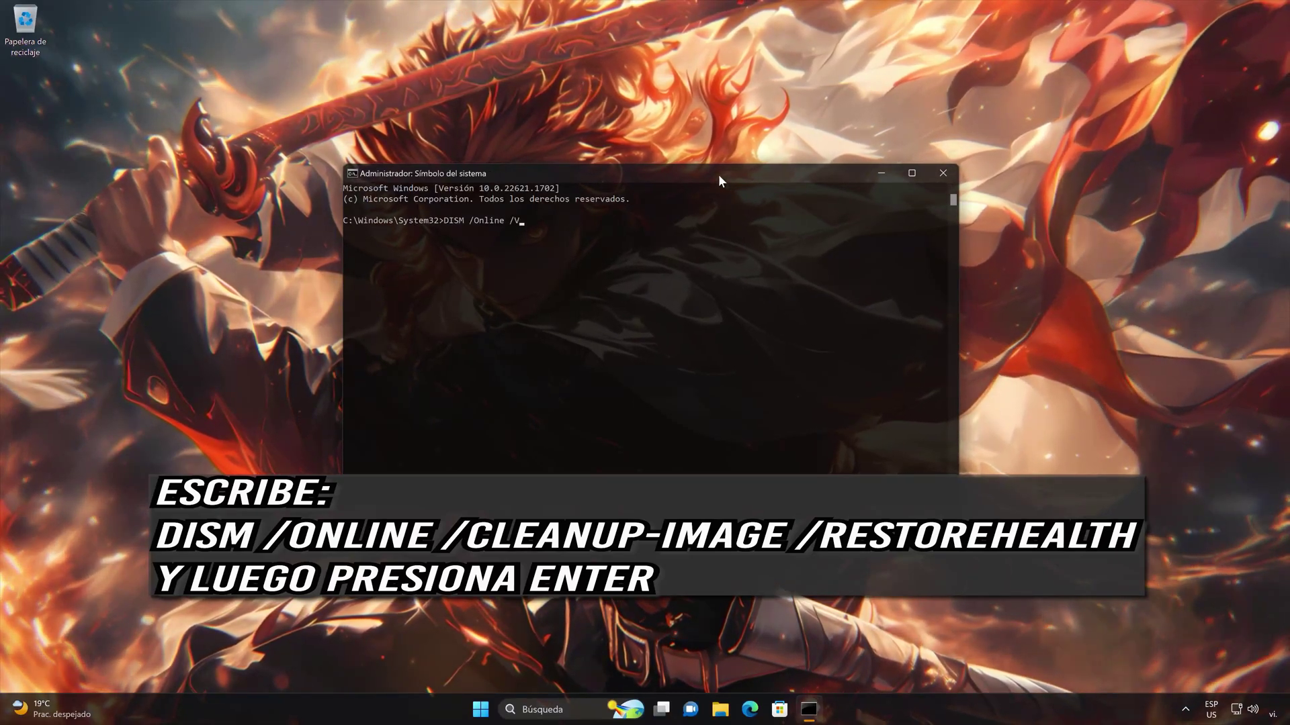
key(BackSpace)
text(Cl)
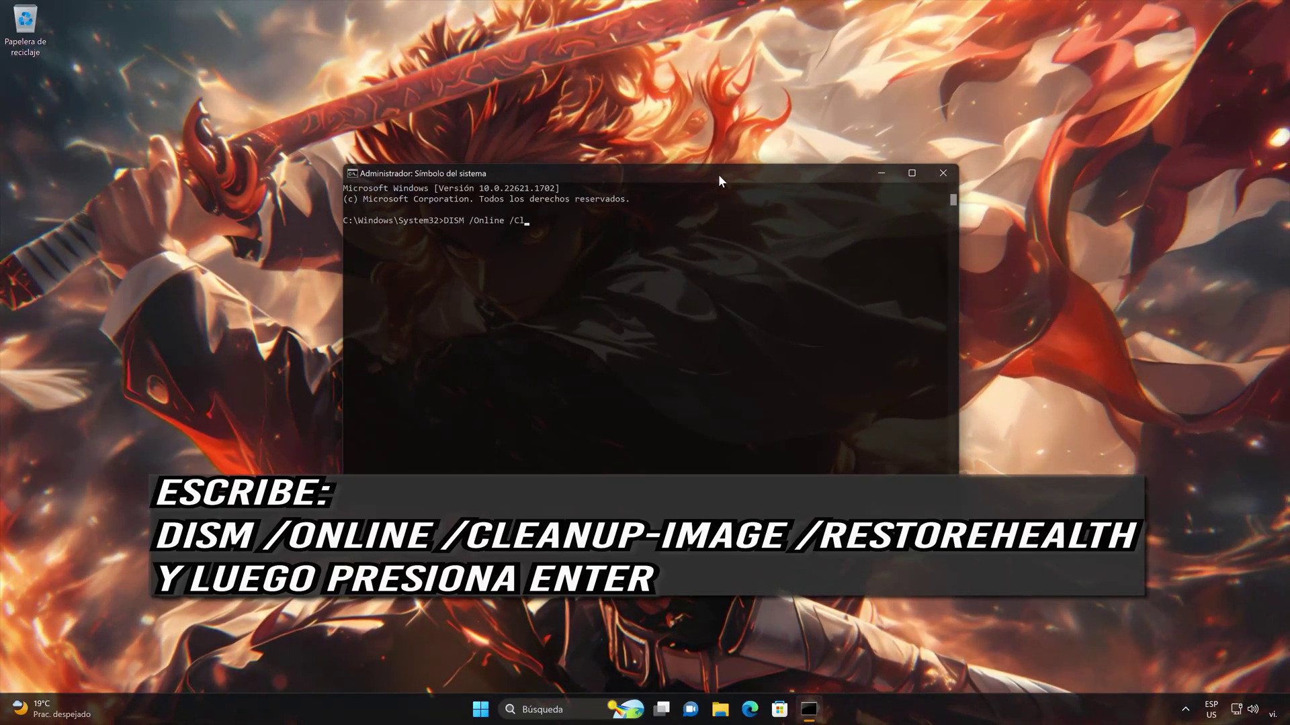
text(eanup)
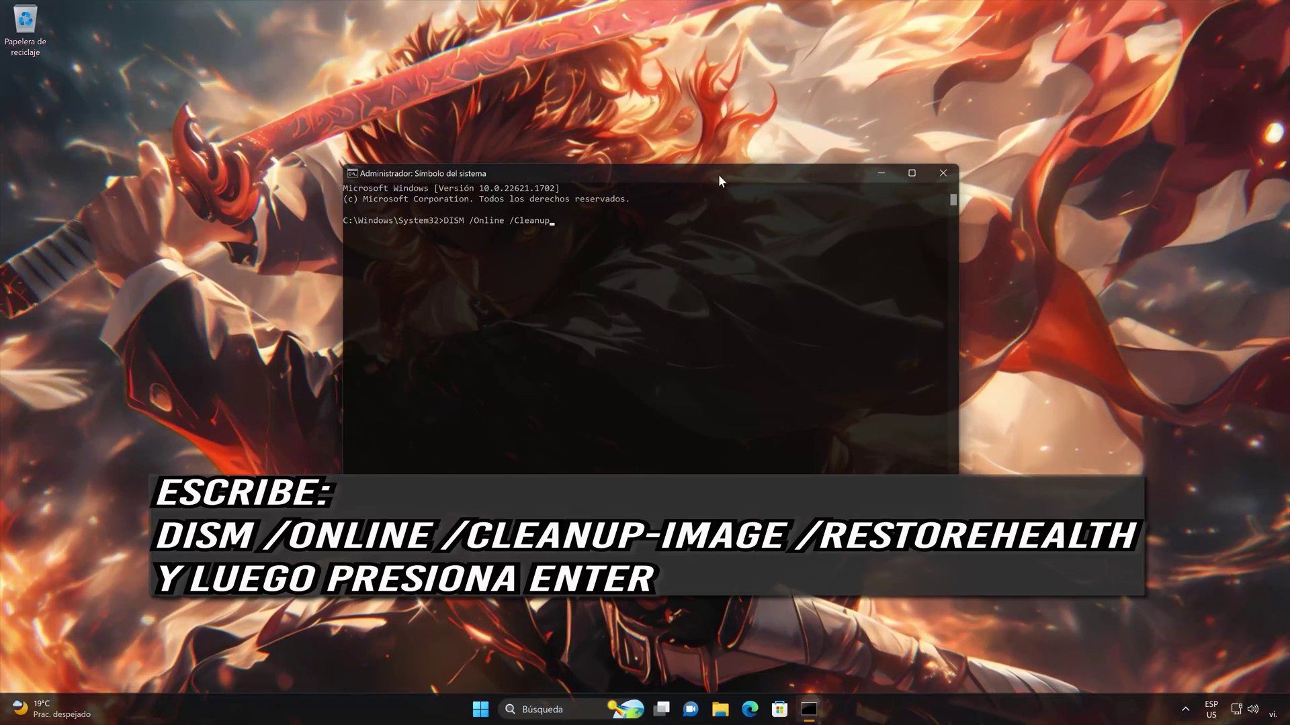
text(-I)
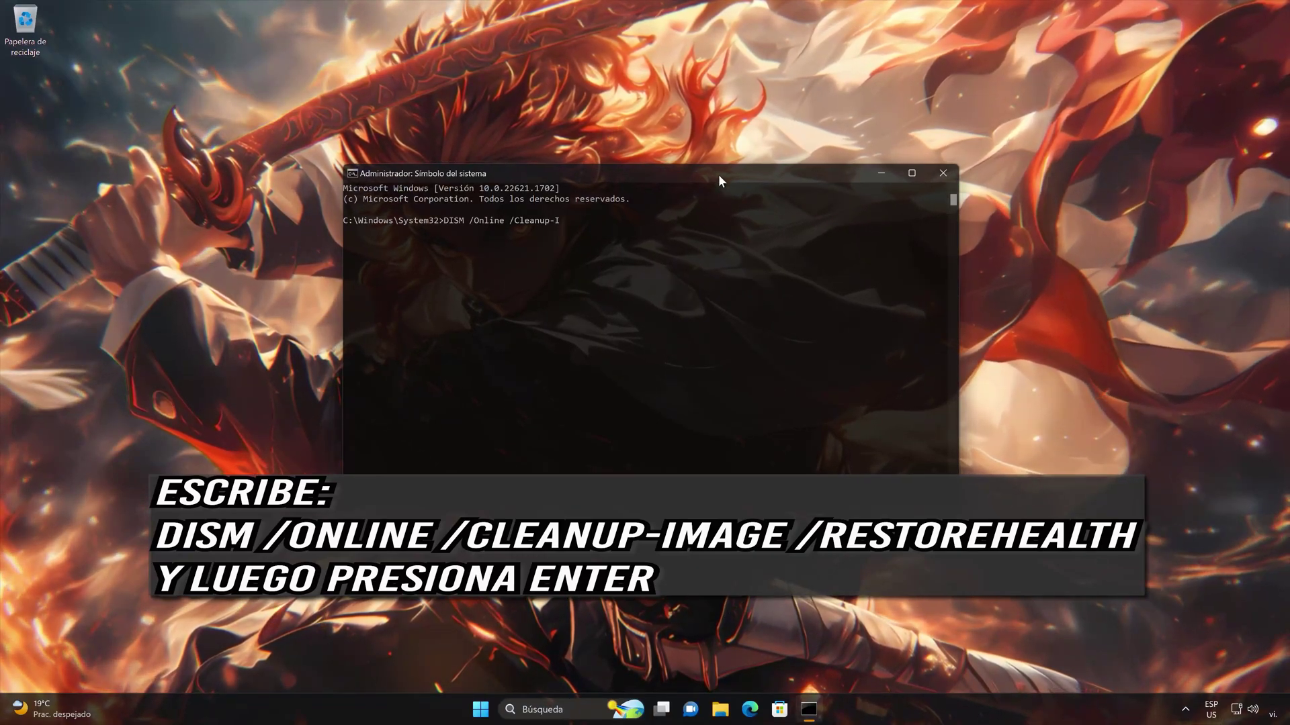
text(mage /Restr)
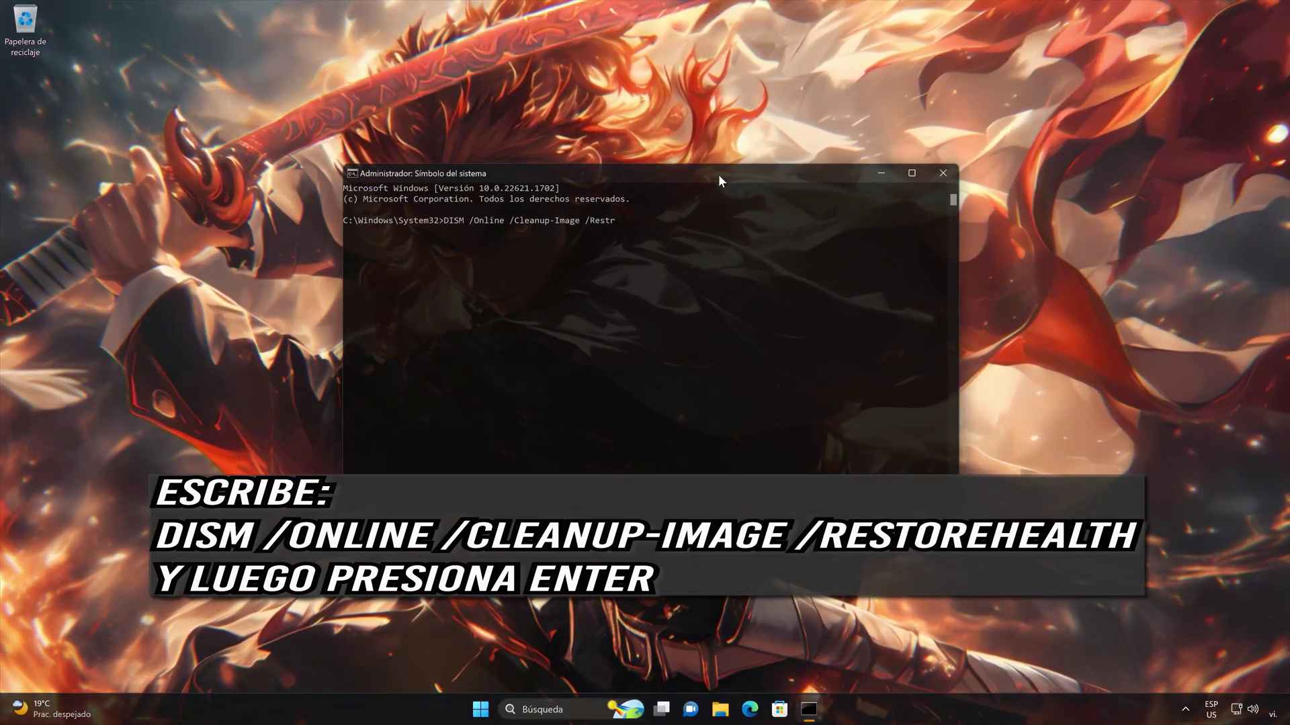
key(BackSpace)
key(BackSpace)
key(BackSpace)
key(BackSpace)
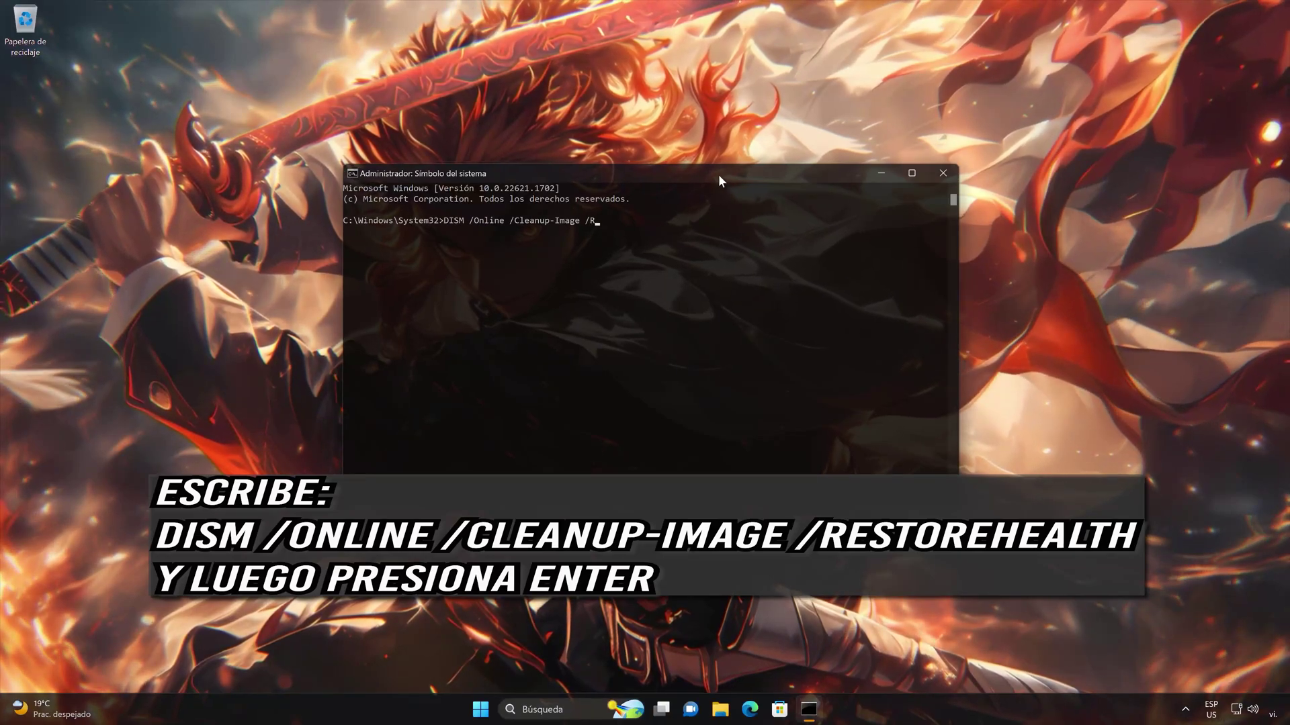
text(estoreH)
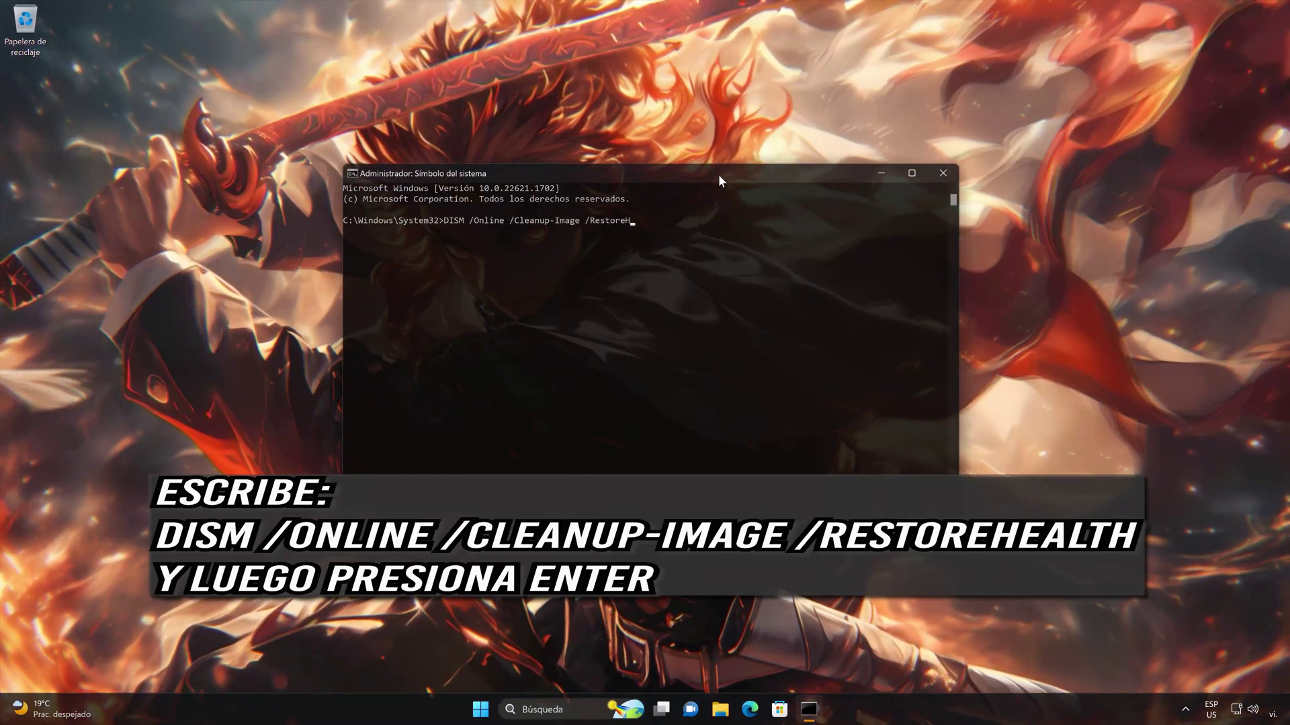
text(ealth)
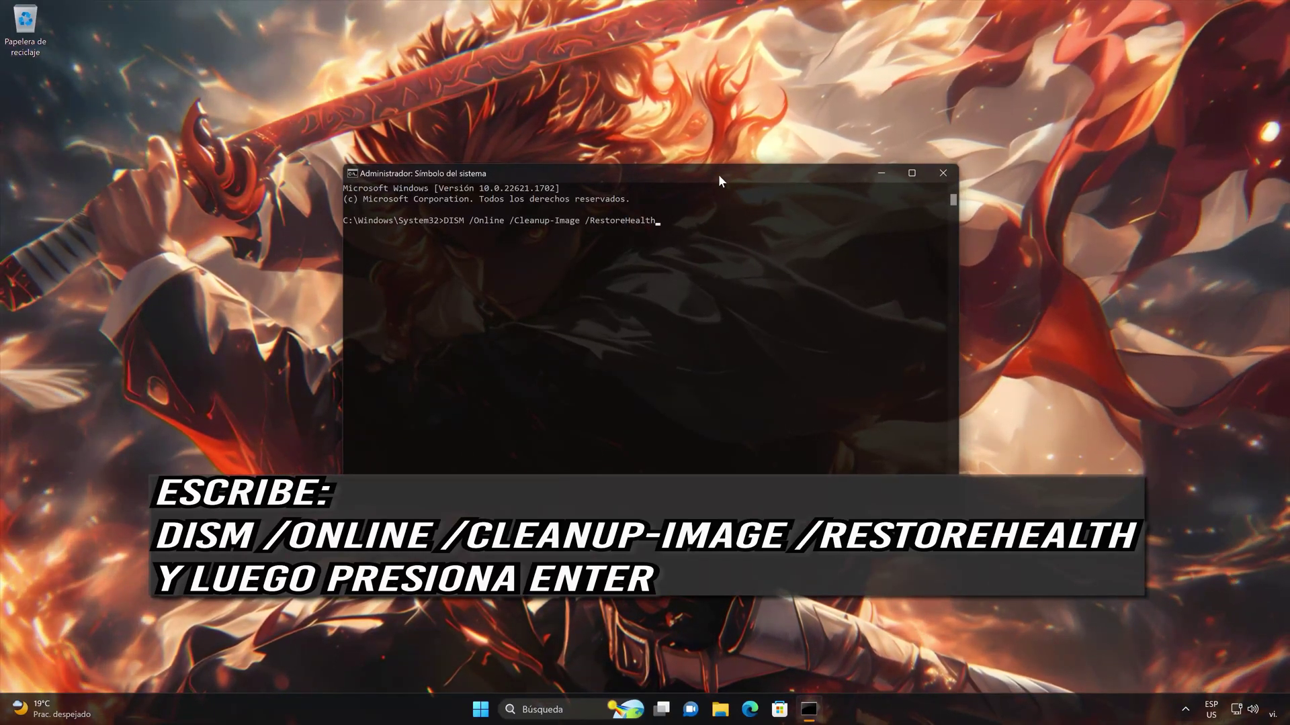
key(Return)
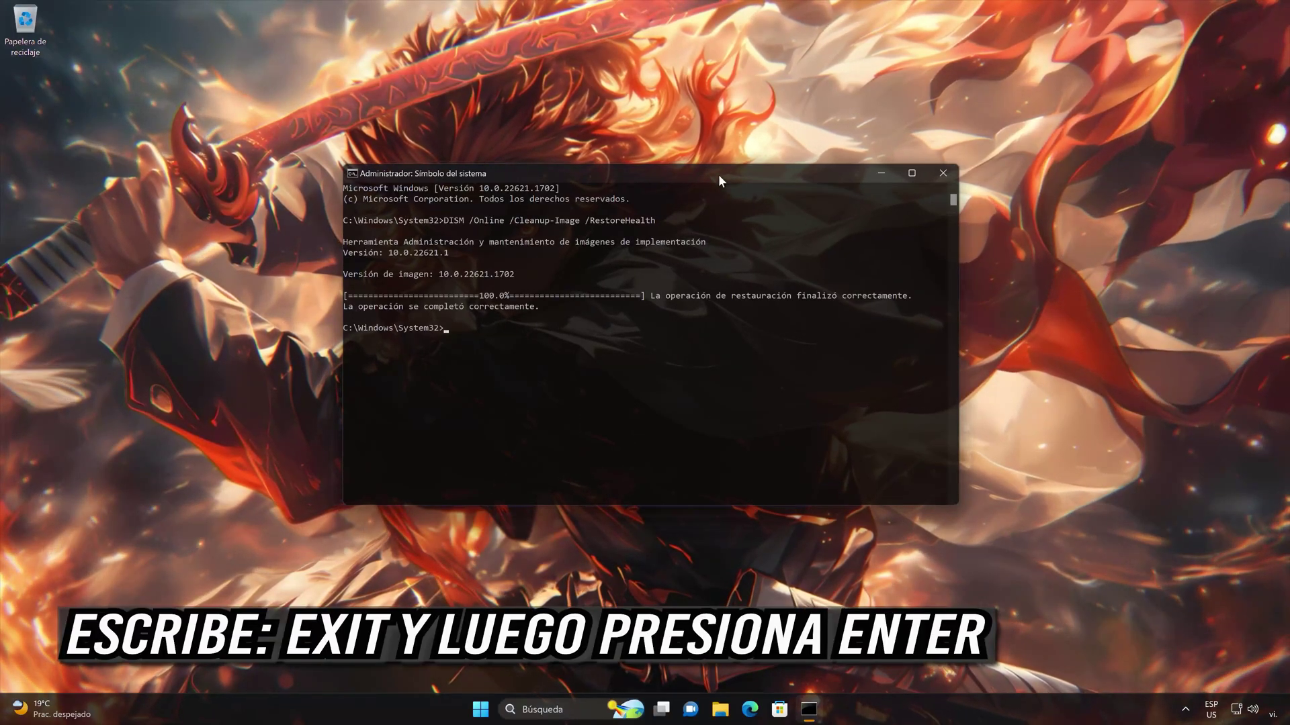
- Close the Command Prompt session with the exit command
text(ex)
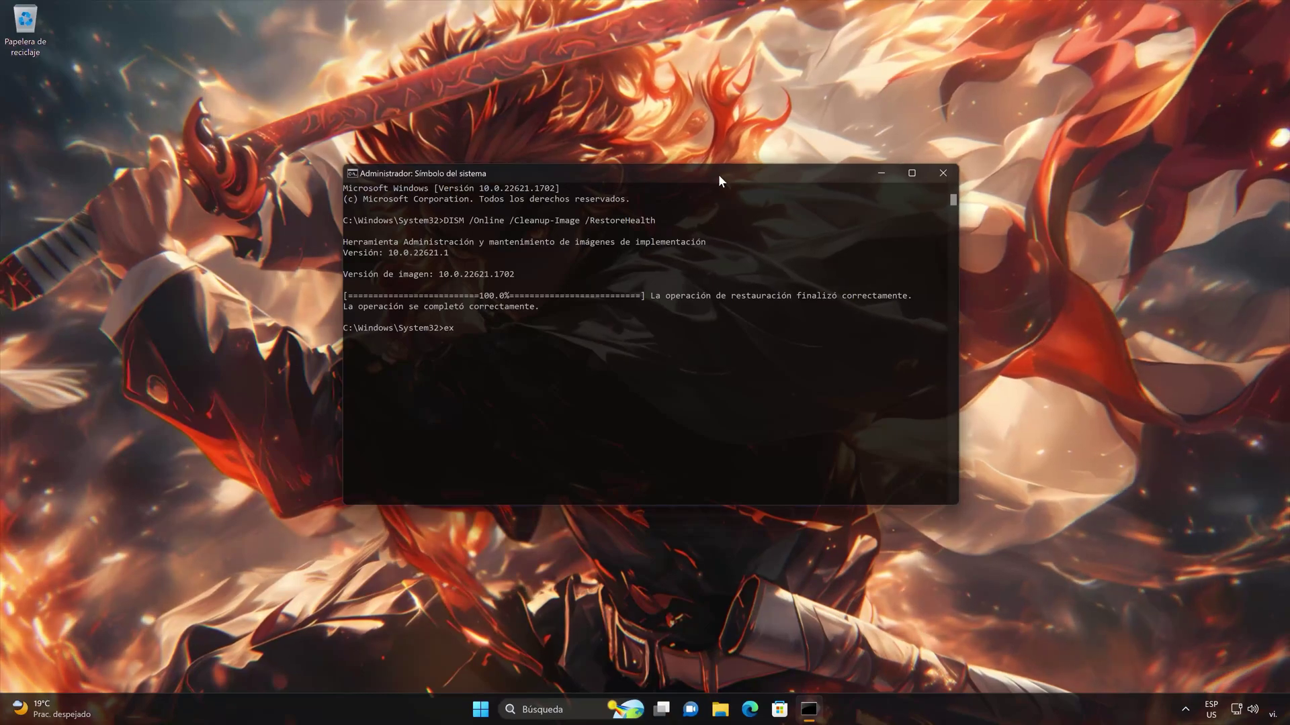
text(it)
key(Return)
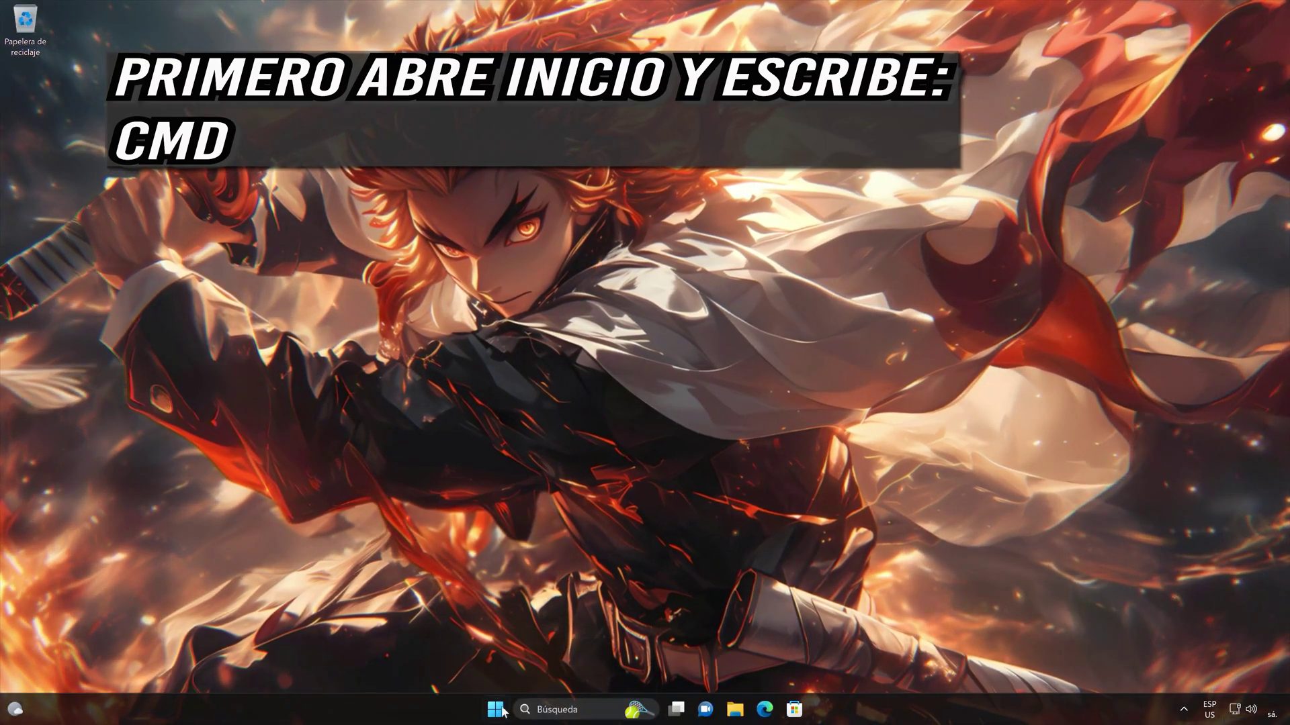
- Open a new Command Prompt as administrator via a cmd search, allow it to make changes, and centre its window
click(499, 712)
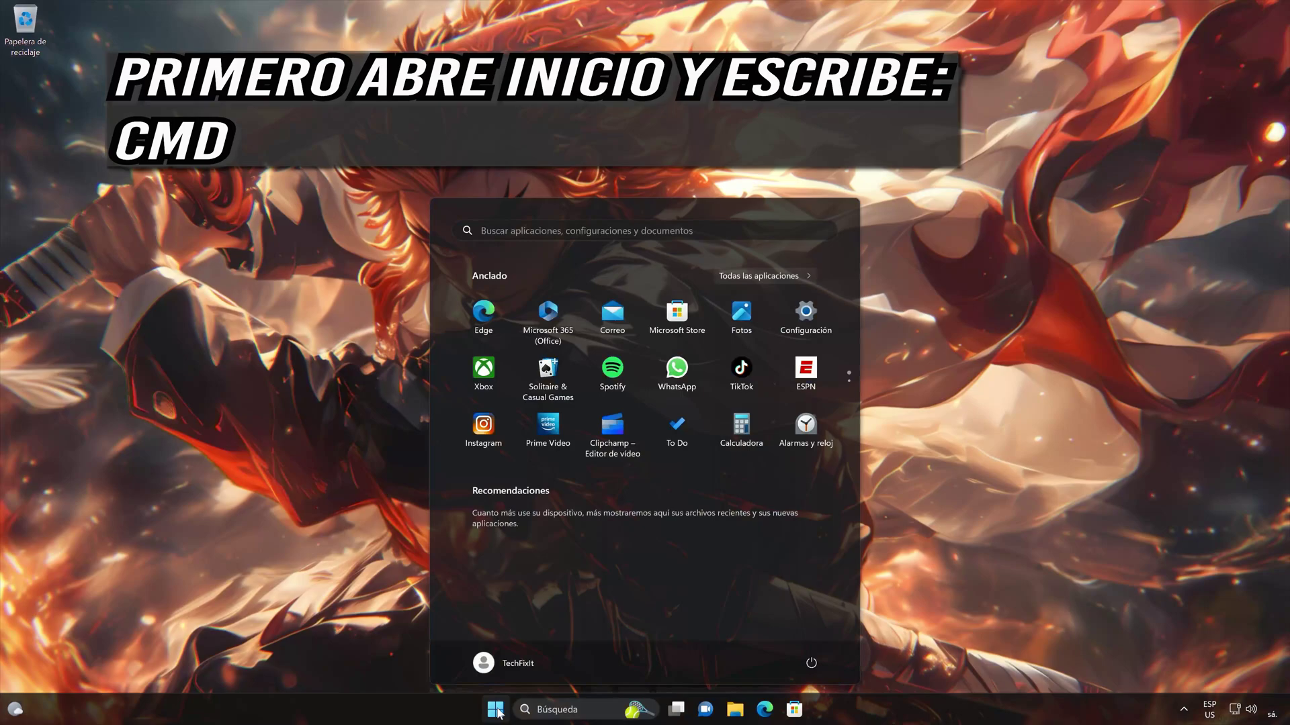
text(cmd)
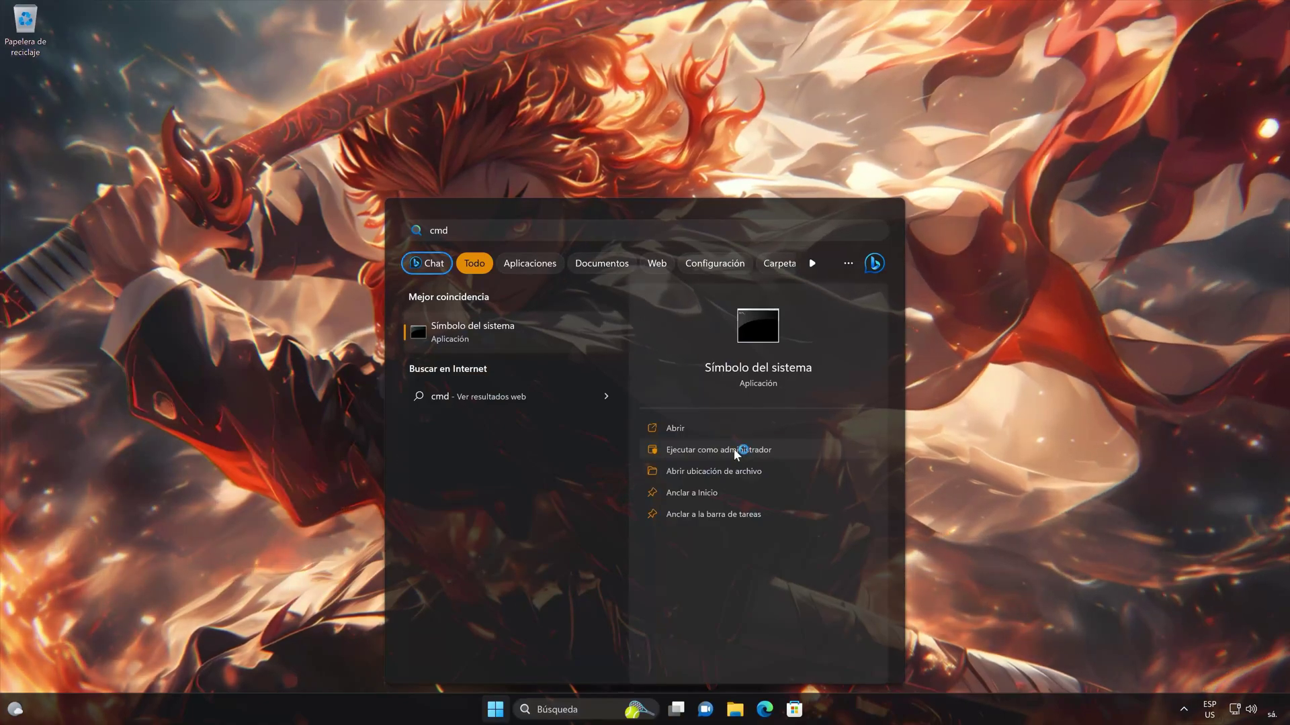
click(733, 448)
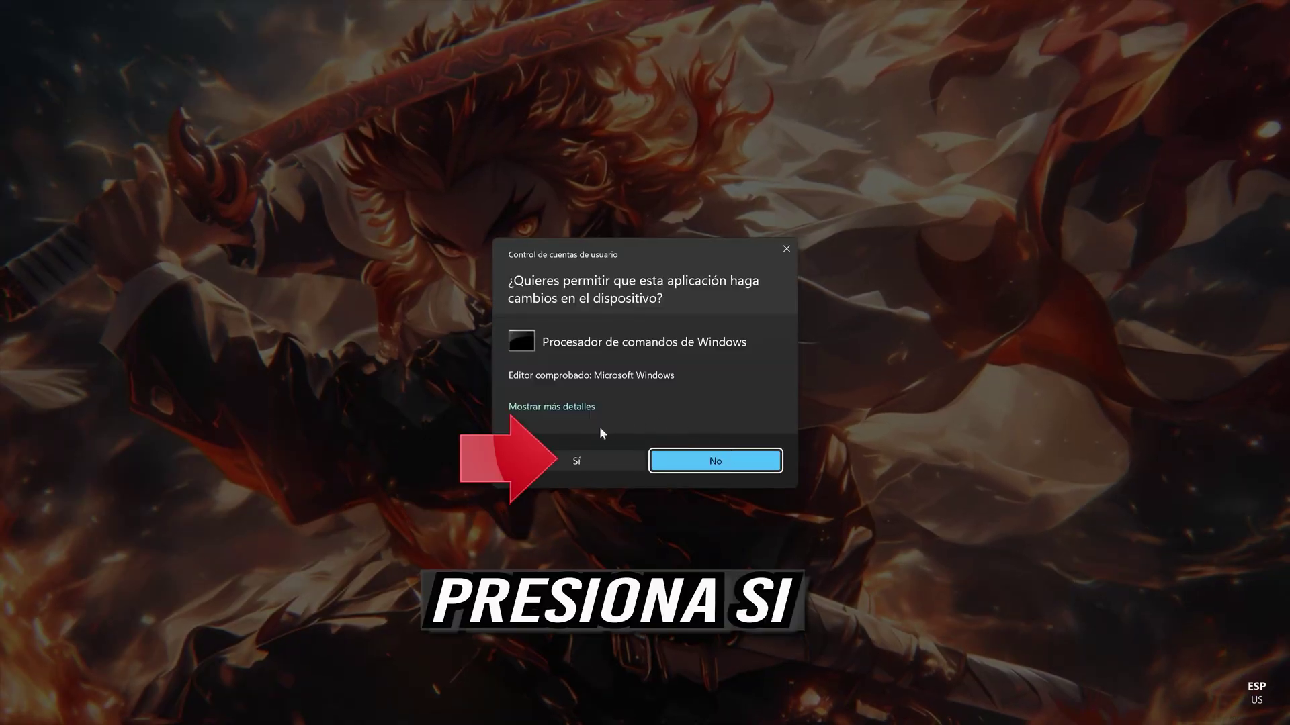
click(595, 464)
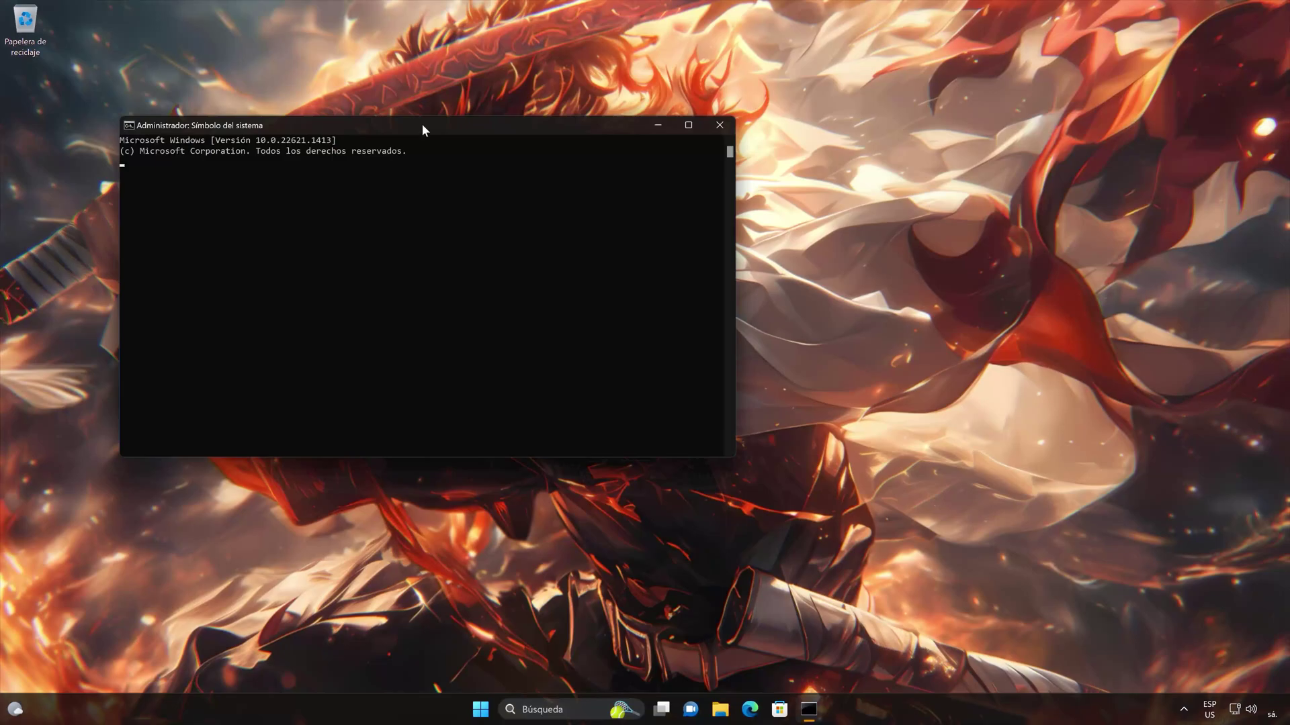
drag(425, 125, 659, 172)
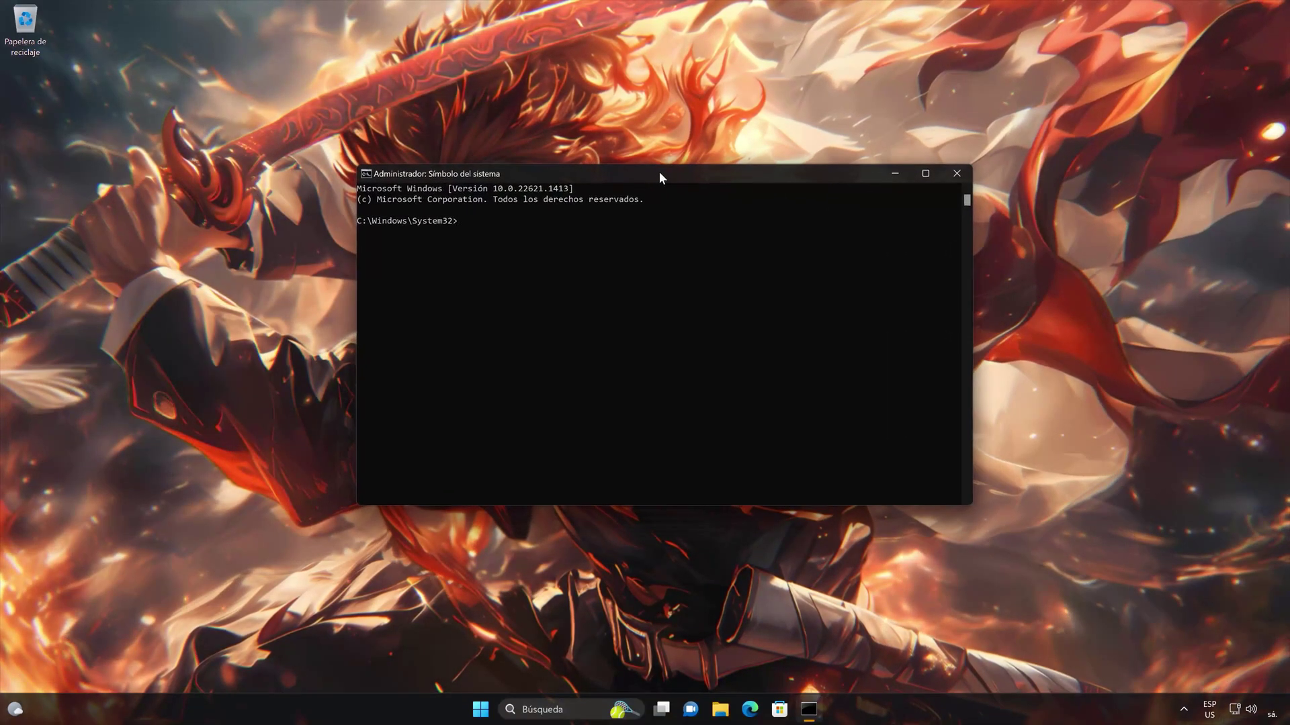
- Scan and repair the protected system files by running sfc /scannow
text(sfc /)
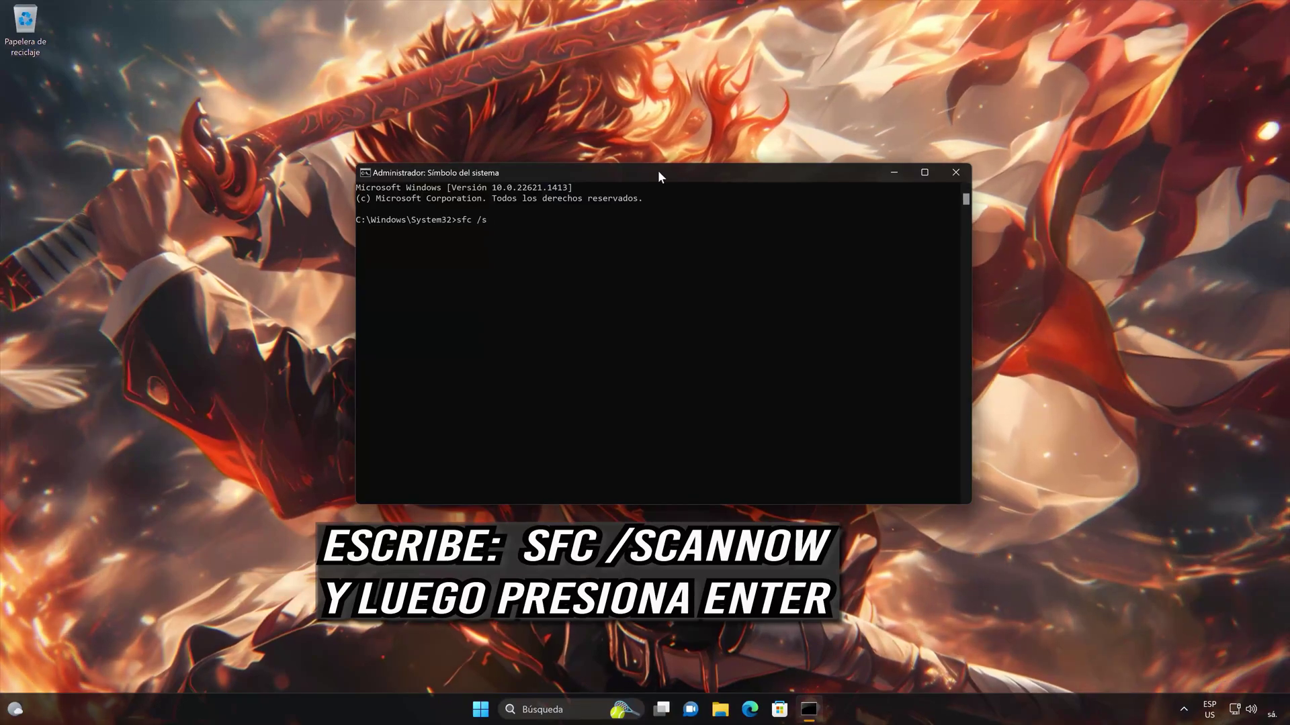
text(scannow)
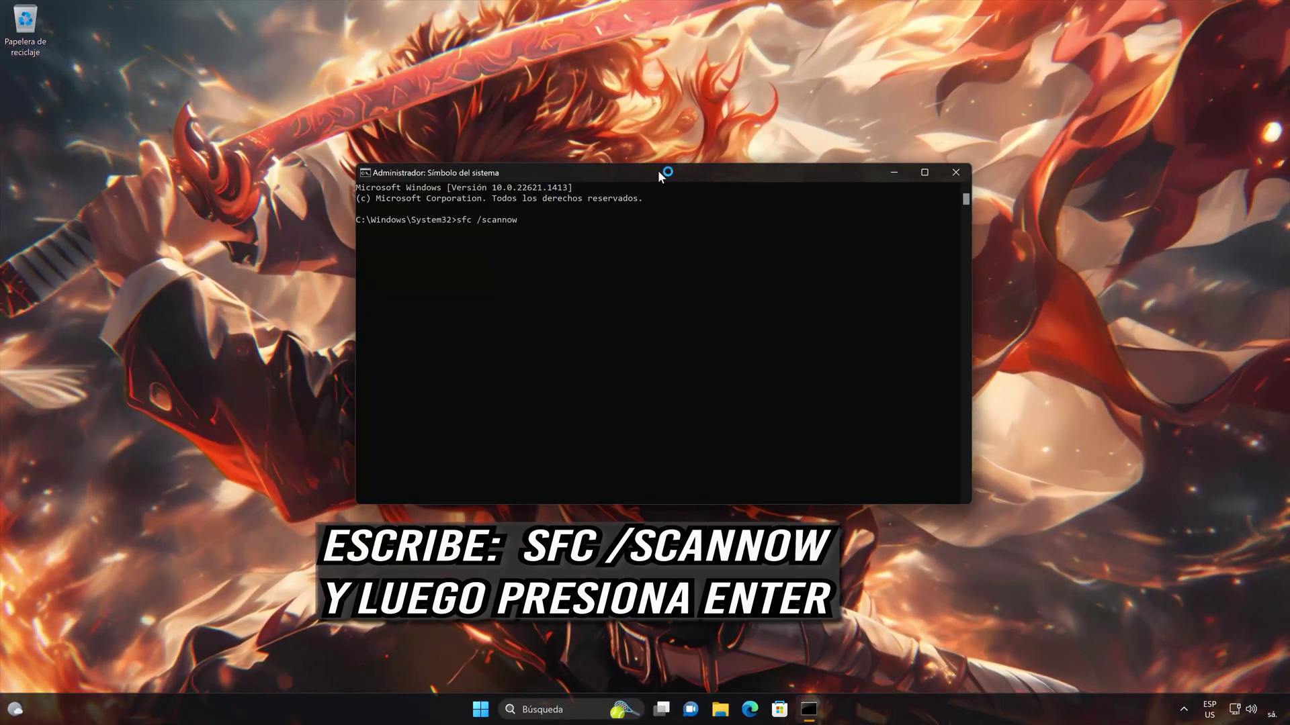
key(Return)
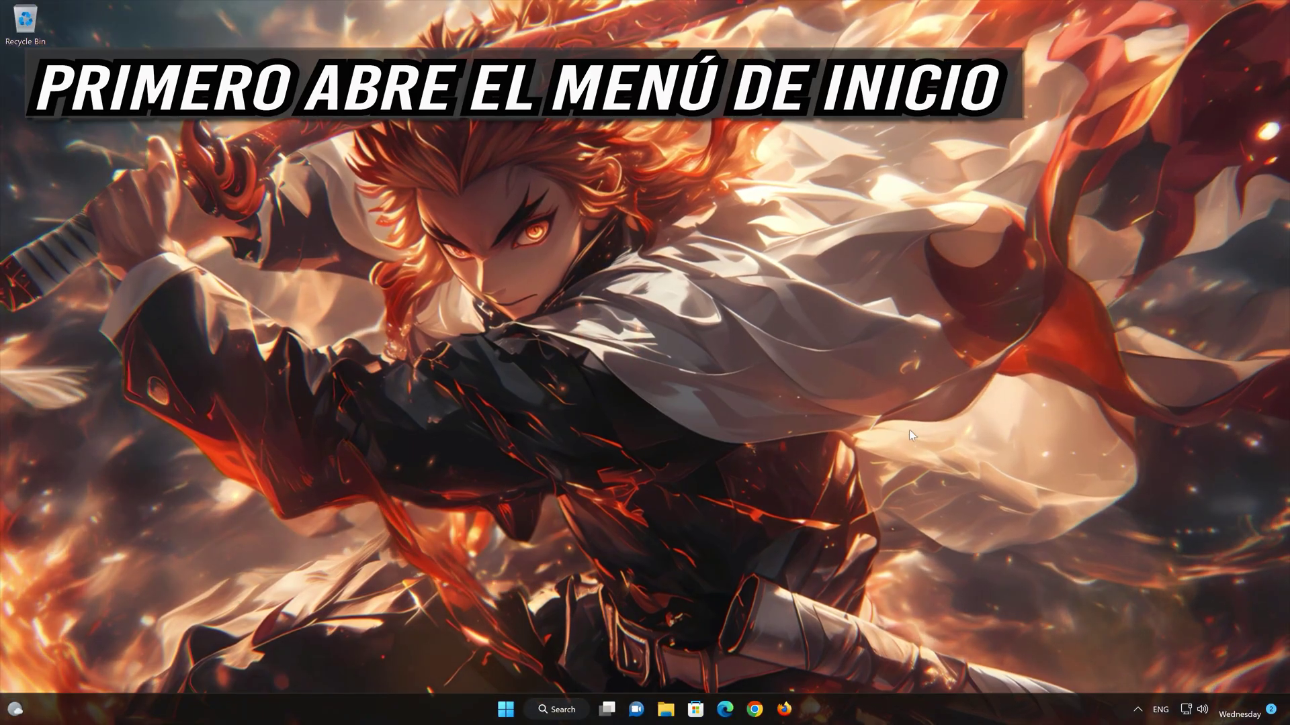
- Open the Windows Update page in Settings and go to its Advanced options
click(505, 708)
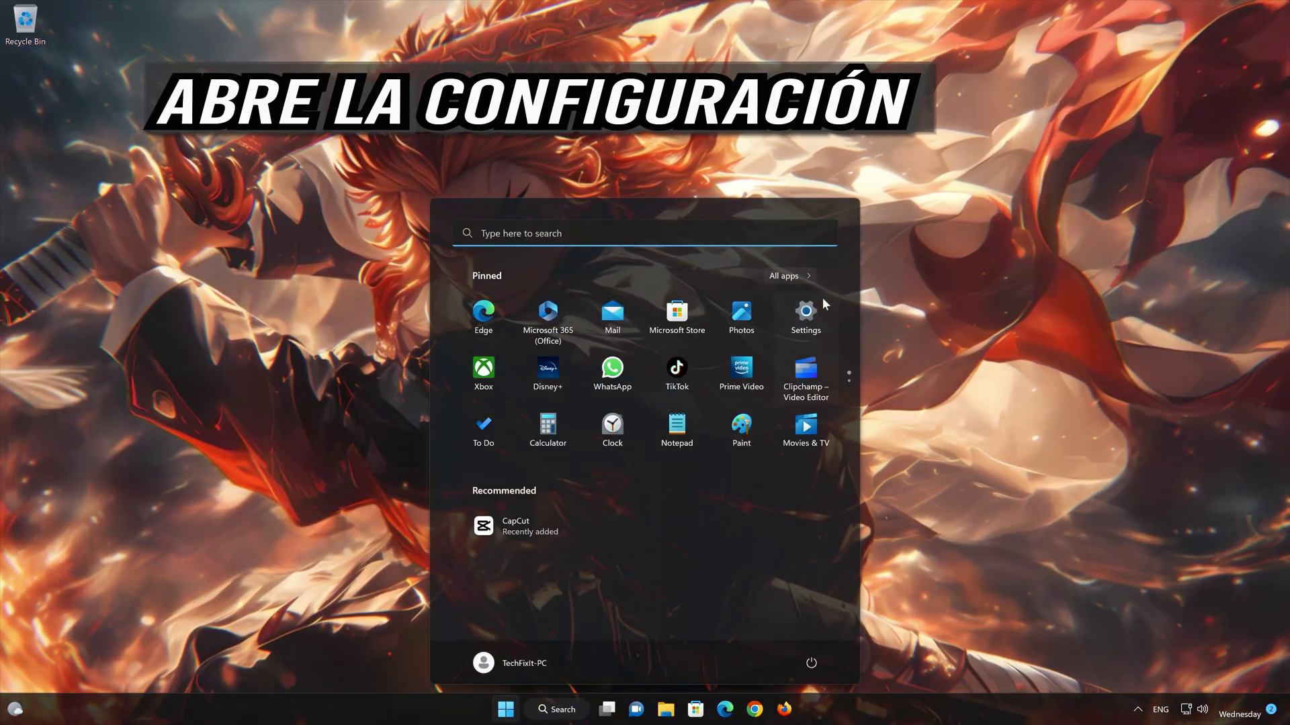
click(811, 314)
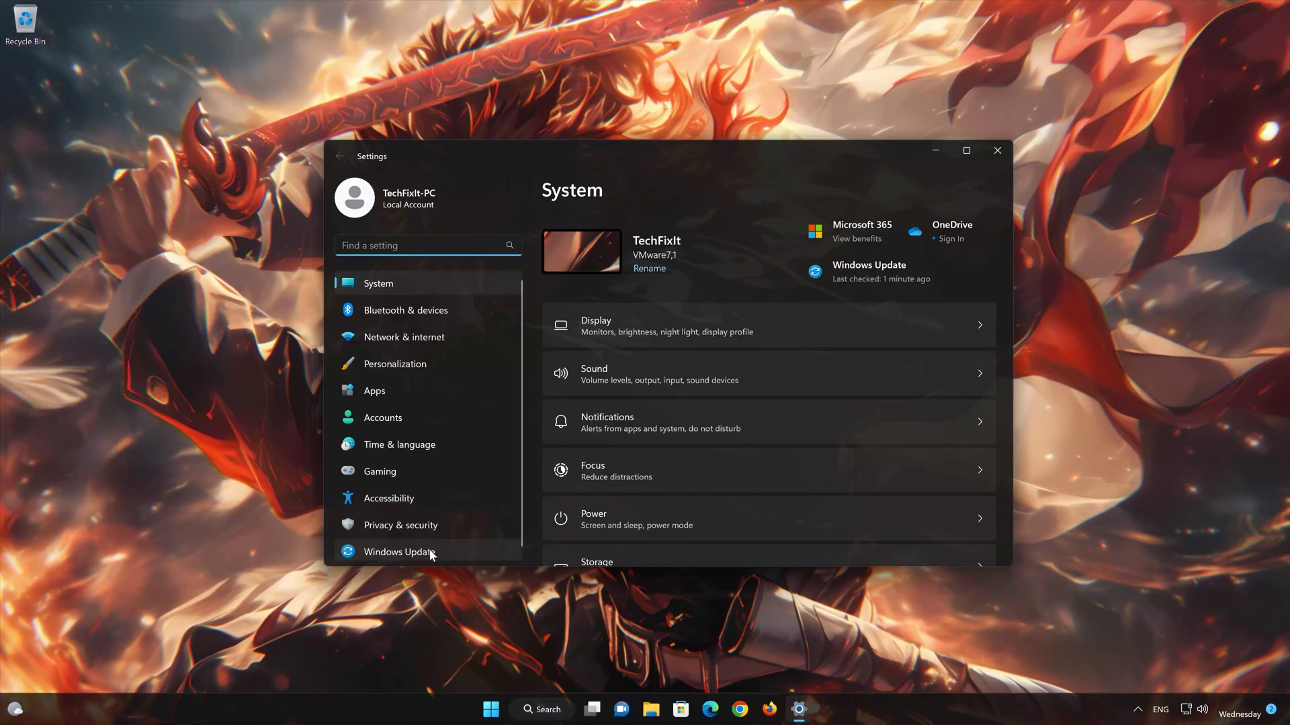
click(431, 553)
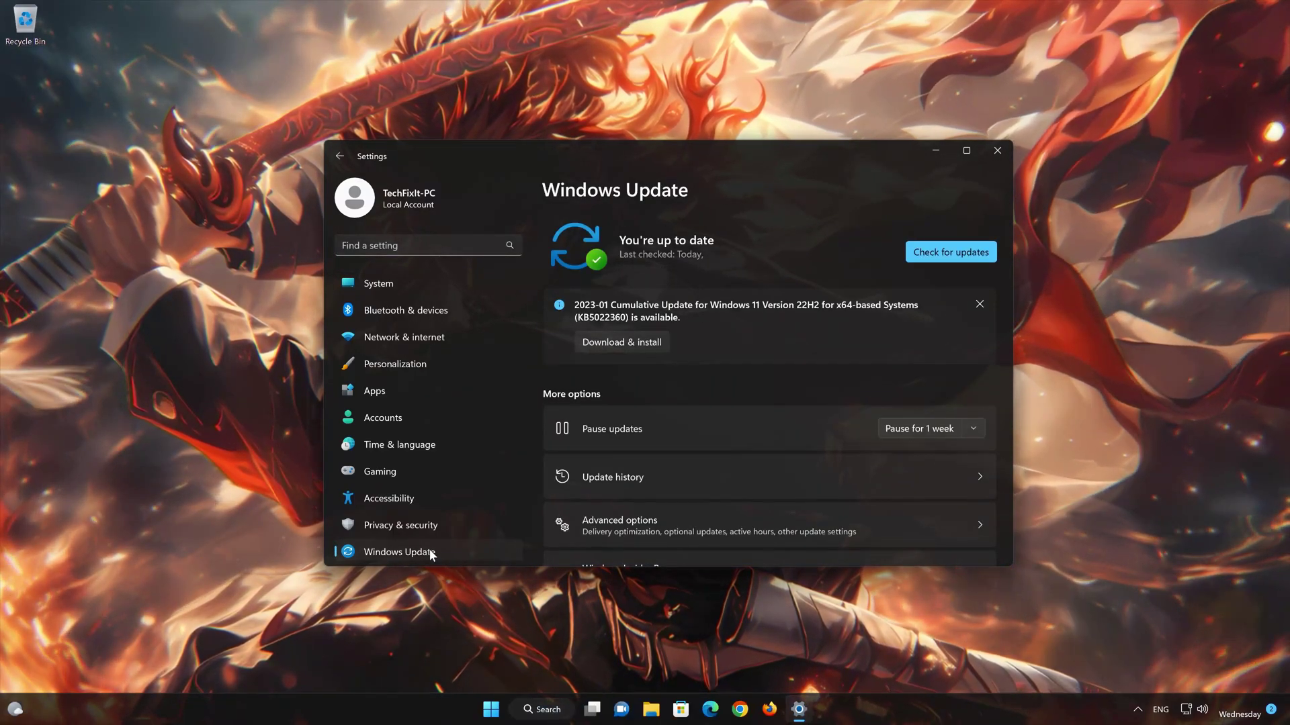
scroll(726, 505, down, 2)
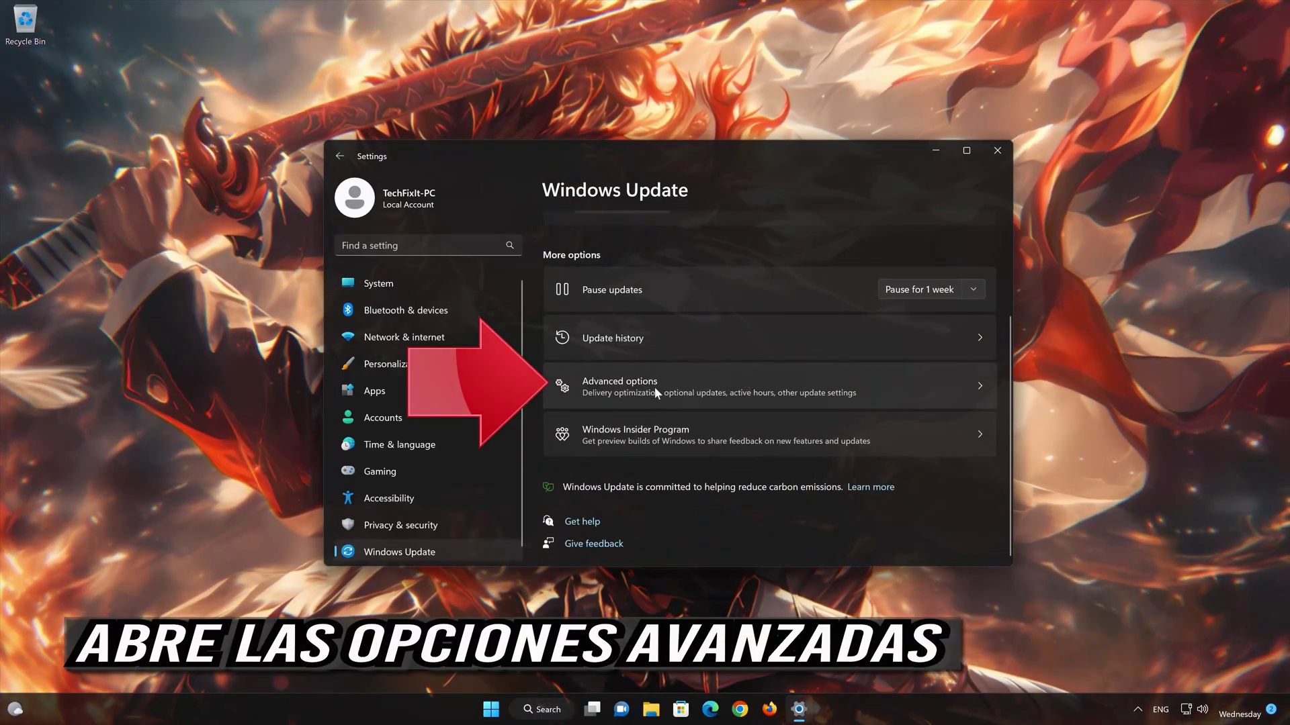
click(655, 389)
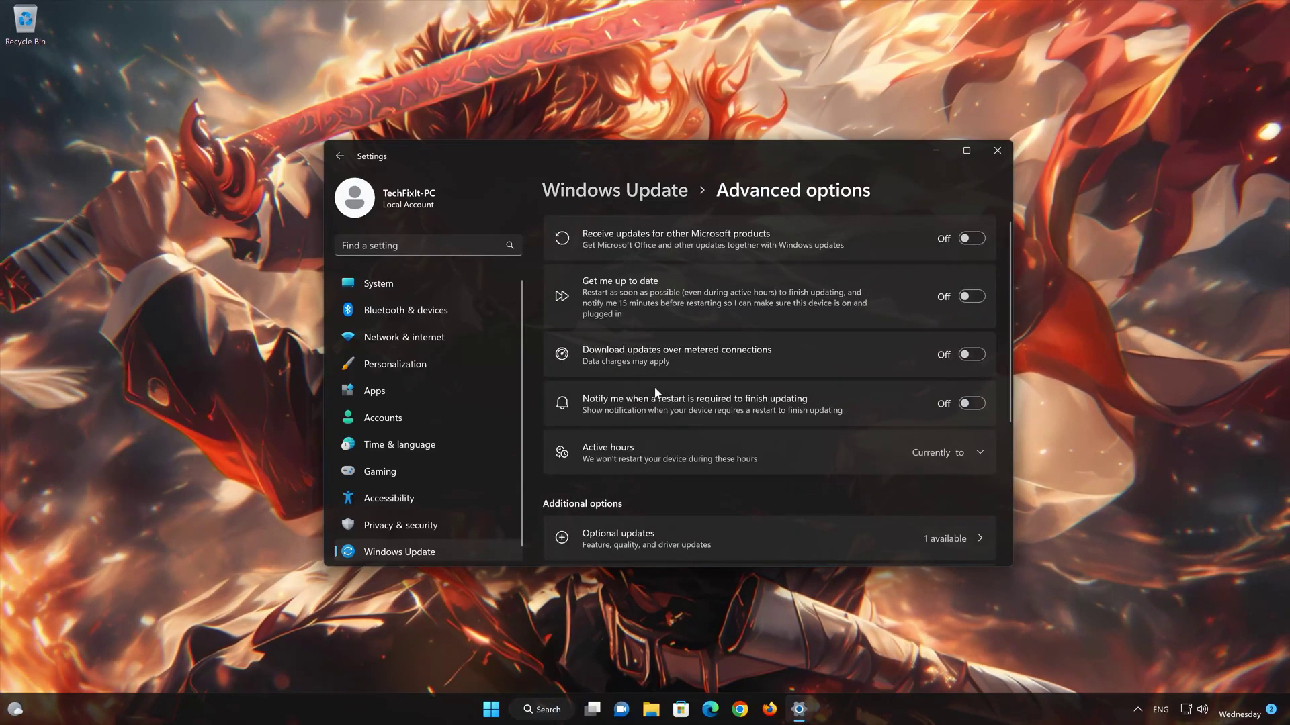
- Open the Recovery options from the update settings and restart the PC into Advanced startup
scroll(656, 393, down, 2)
scroll(656, 390, down, 2)
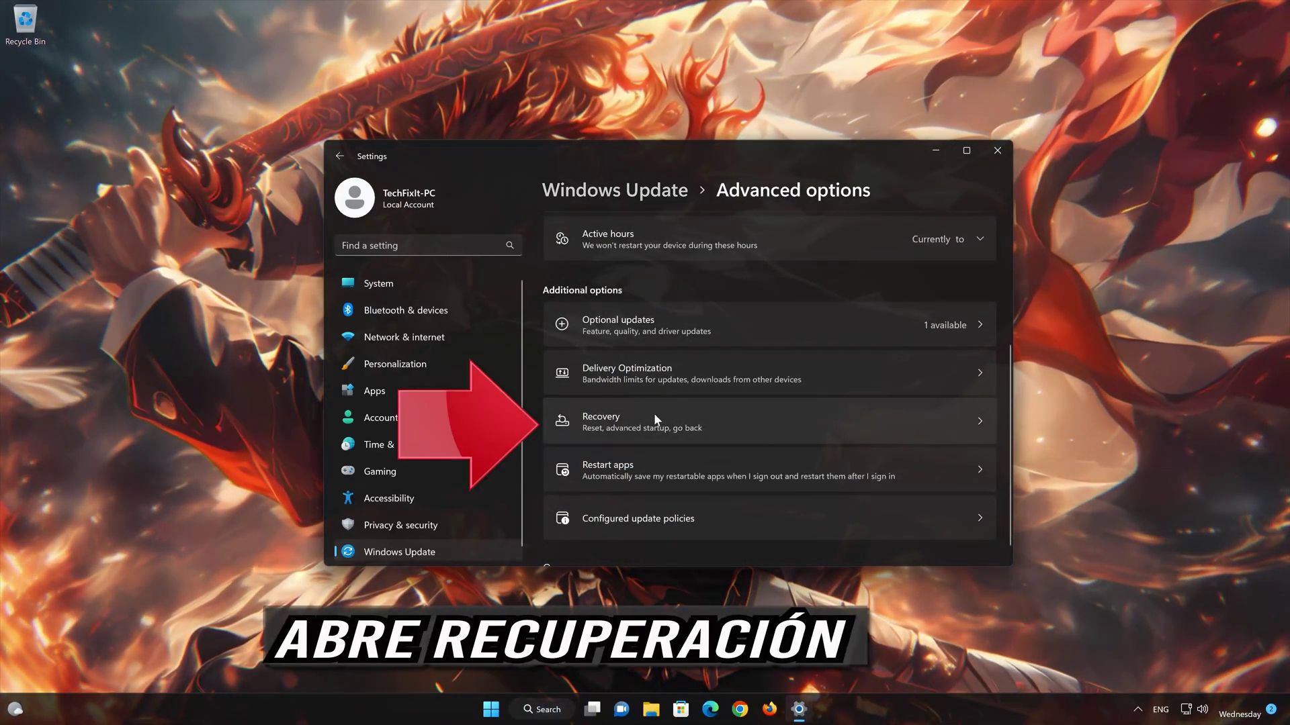
click(654, 413)
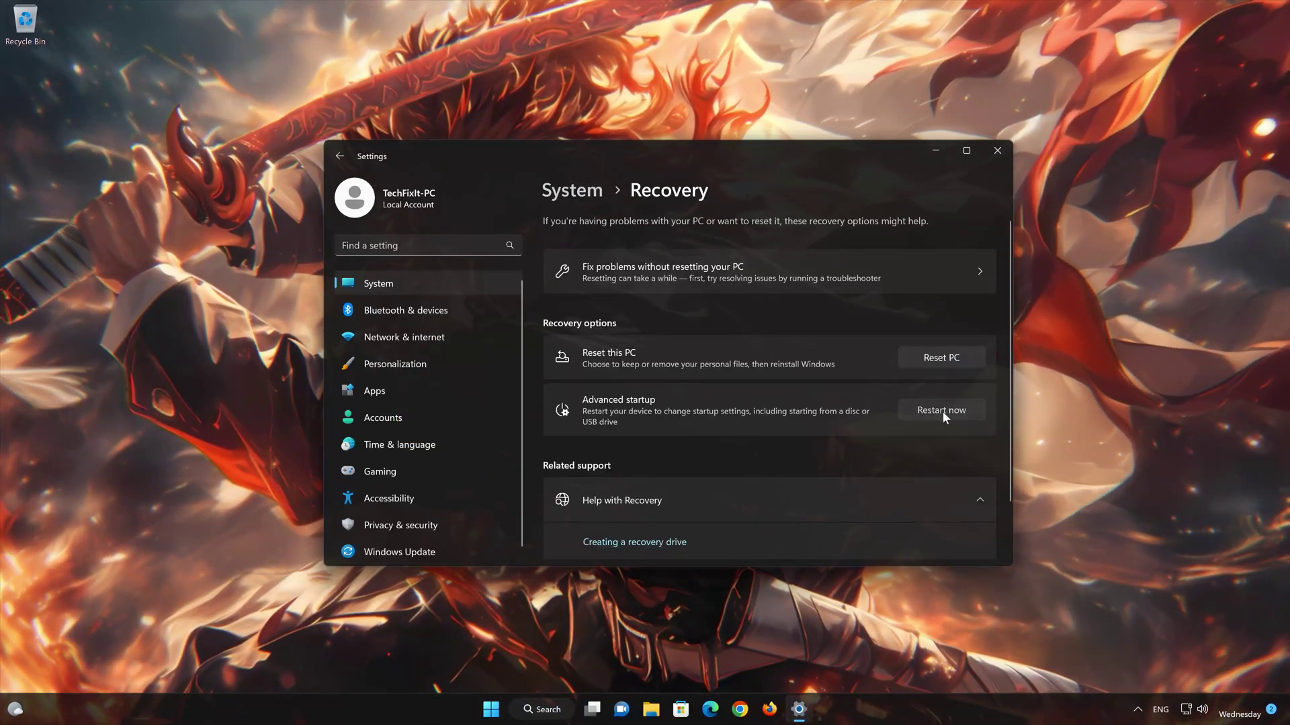
click(942, 412)
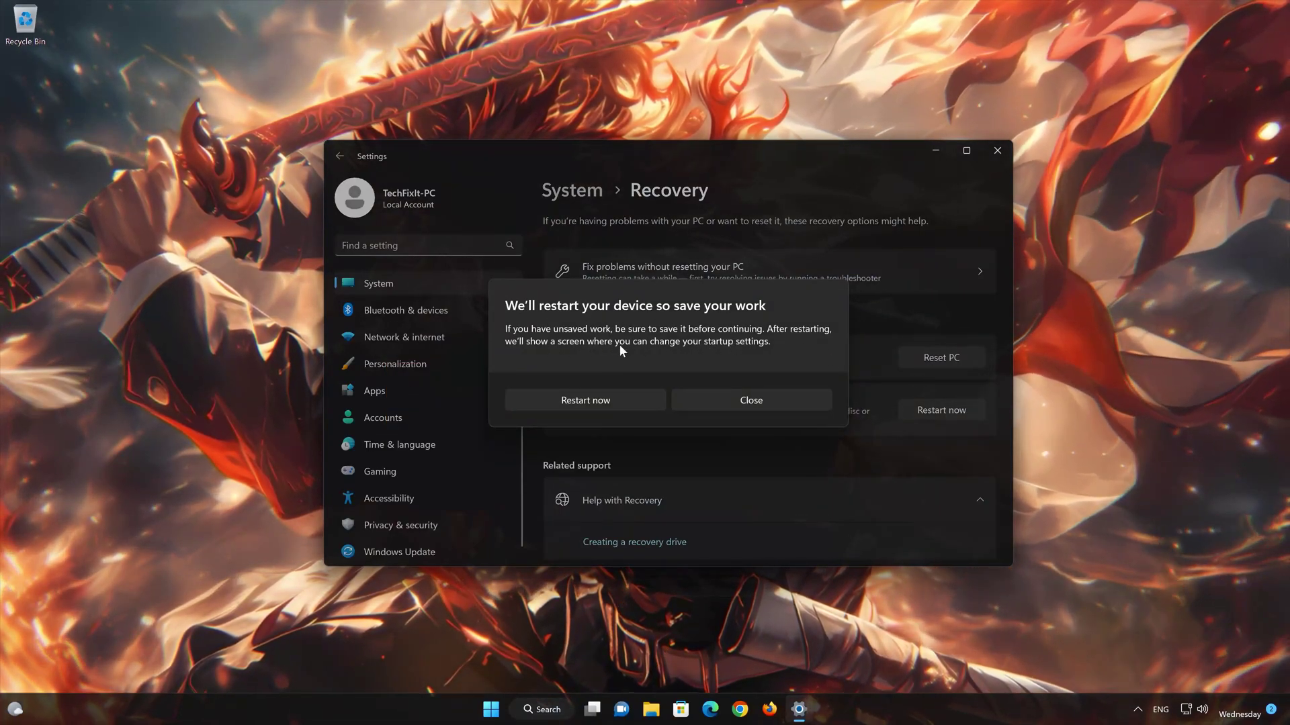
click(618, 403)
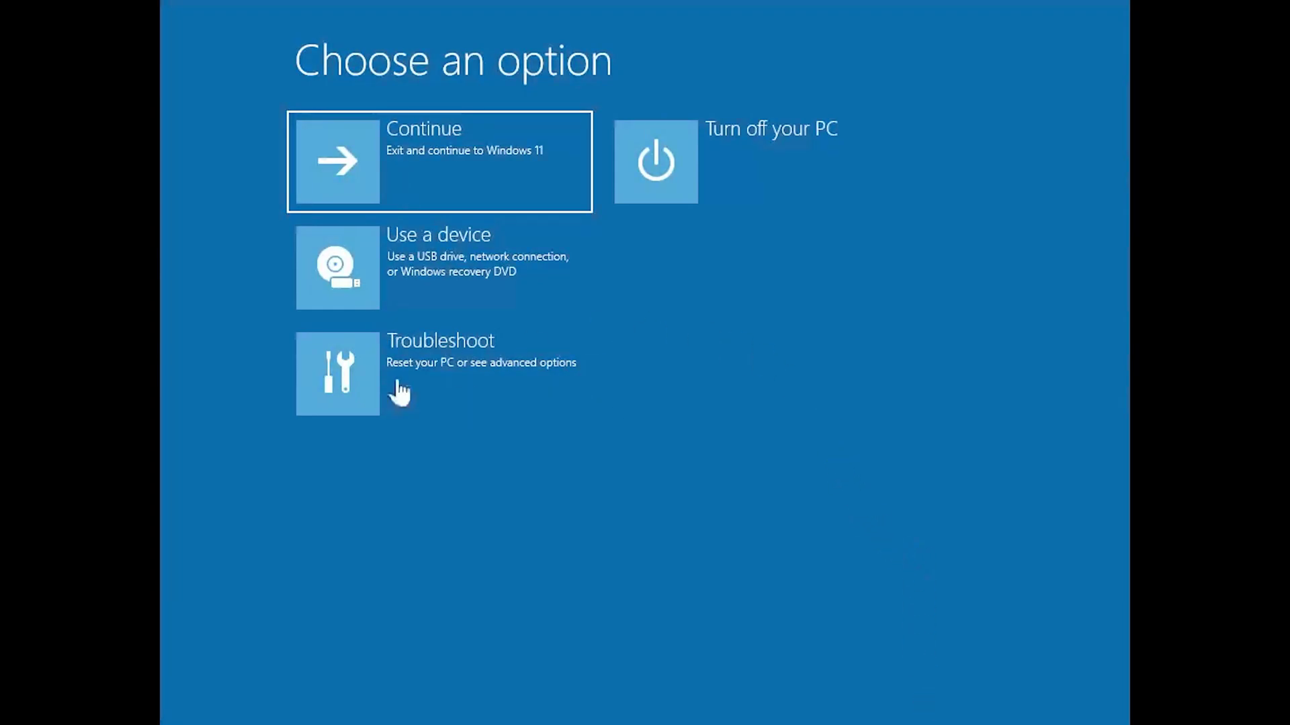
- Restart through the advanced troubleshooting Startup Settings and boot Windows with option 4, Enable Safe Mode
click(361, 398)
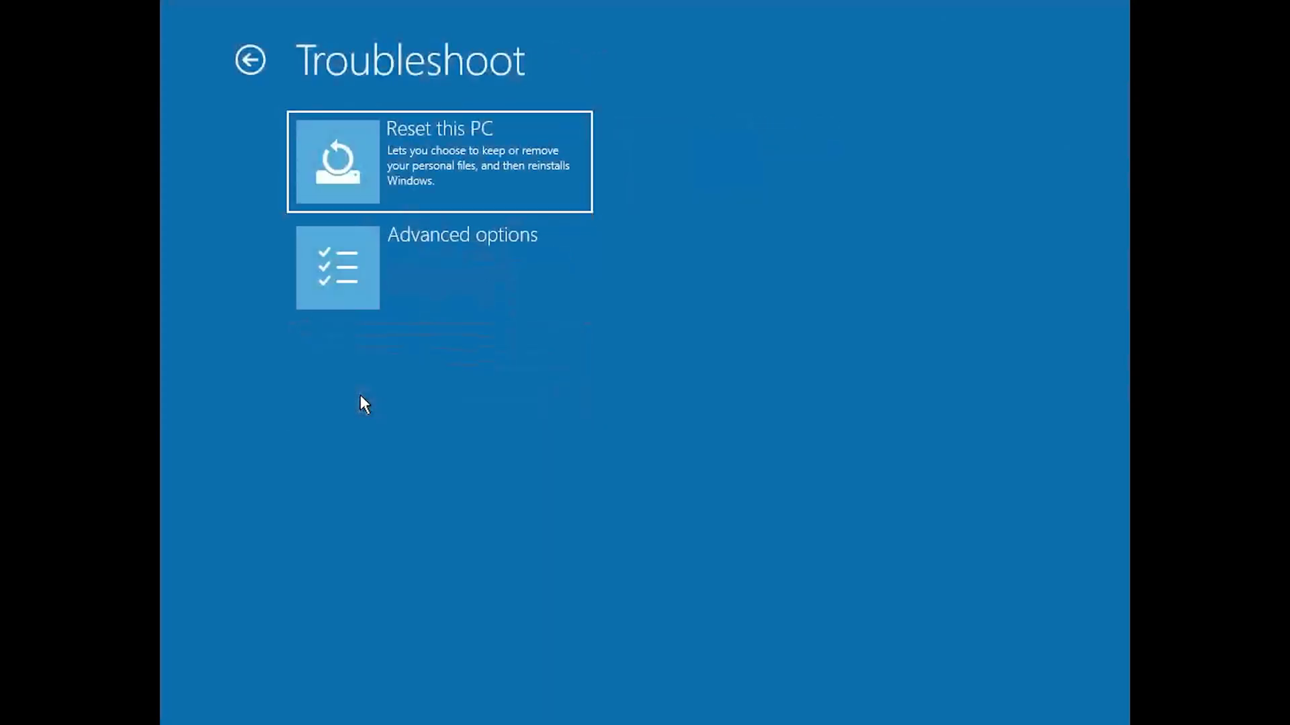
click(470, 277)
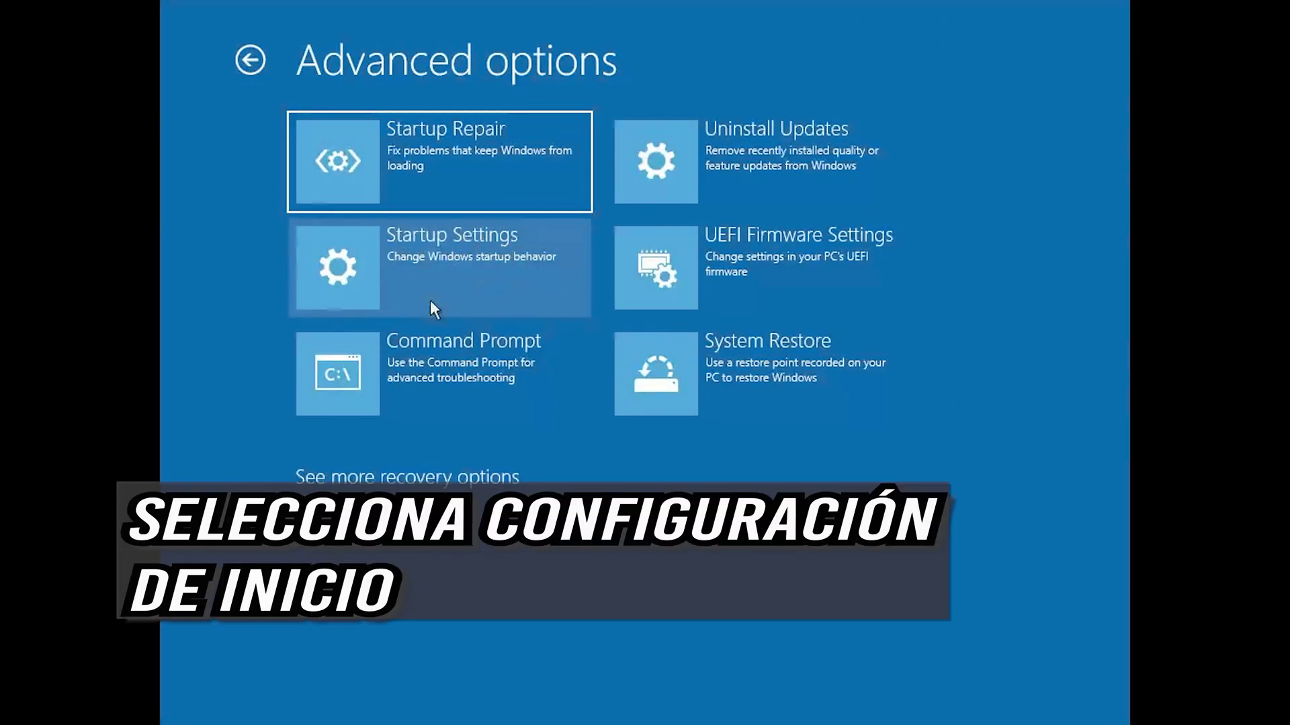
click(490, 266)
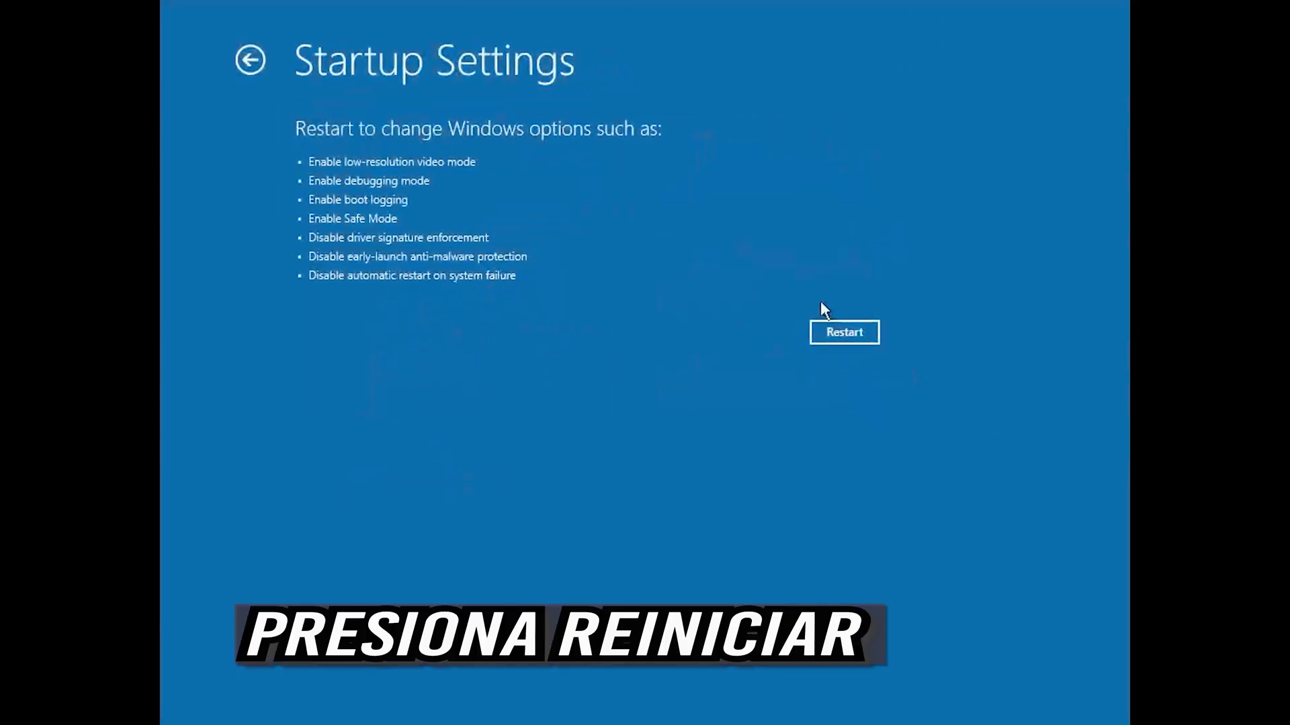
click(845, 334)
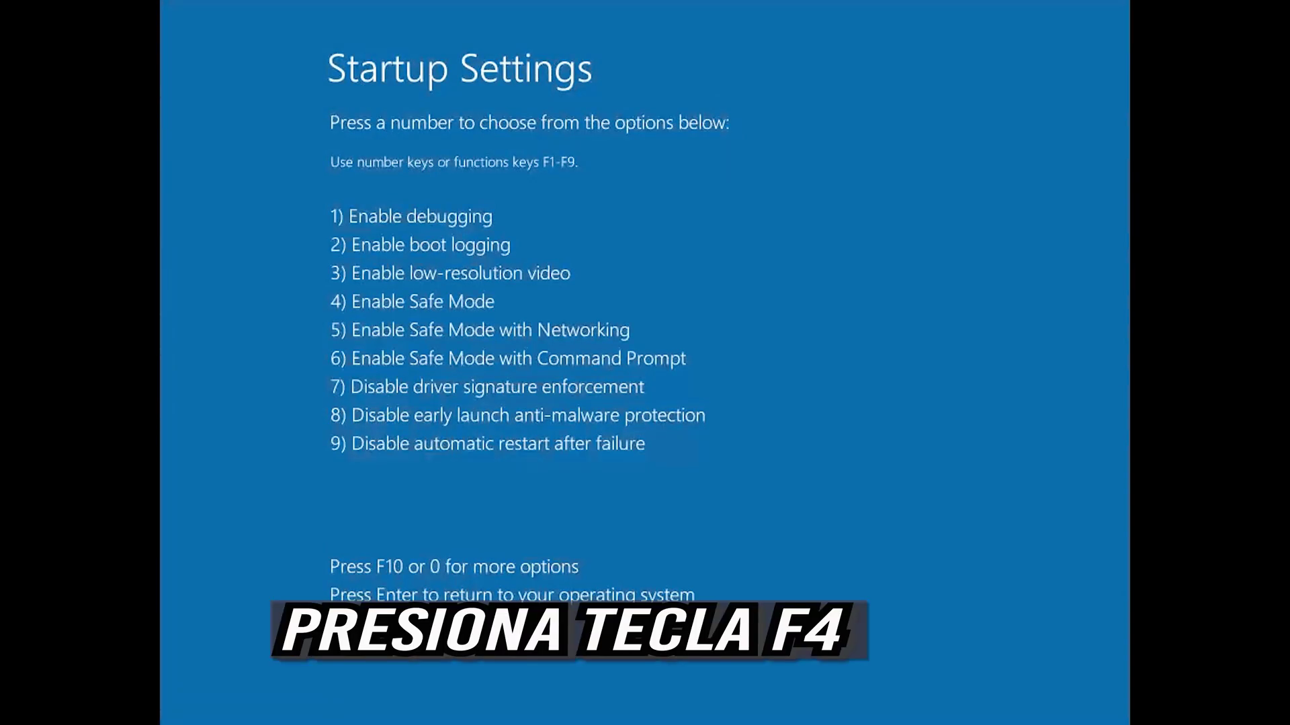
key(F4)
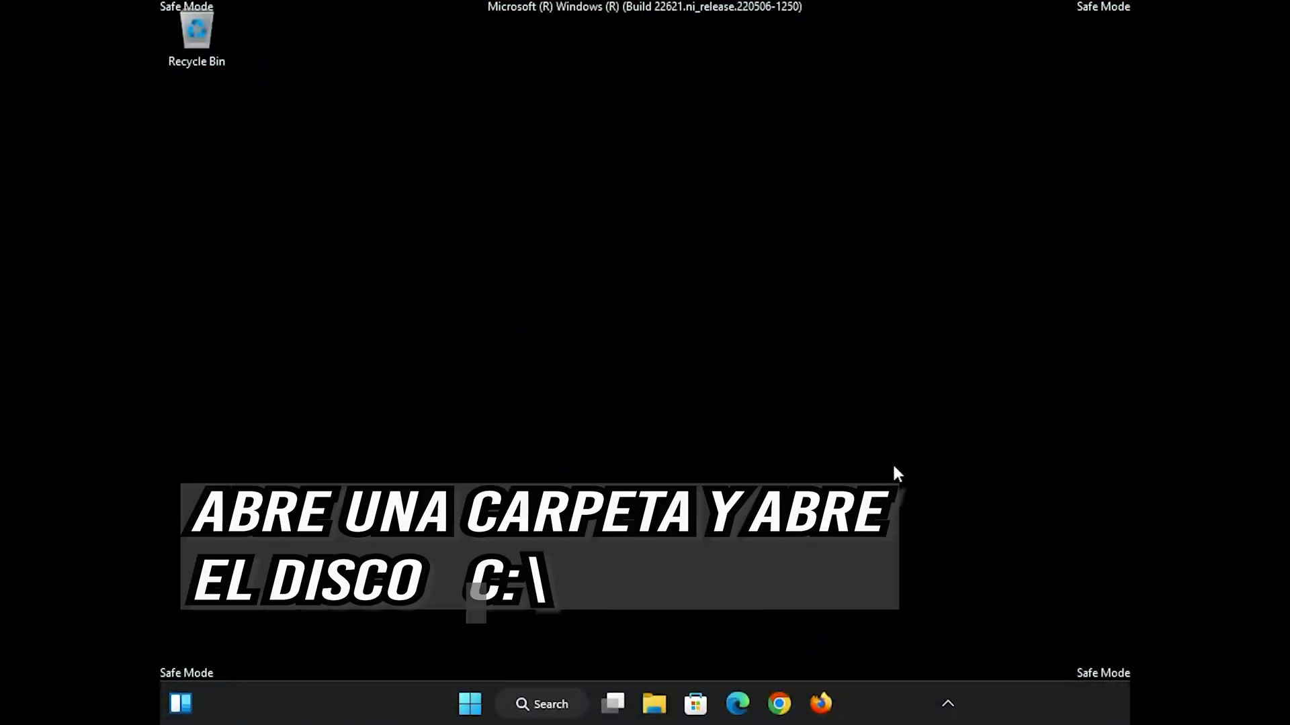
- Delete the SoftwareDistribution folder from C:\Windows in File Explorer and close the window
click(660, 698)
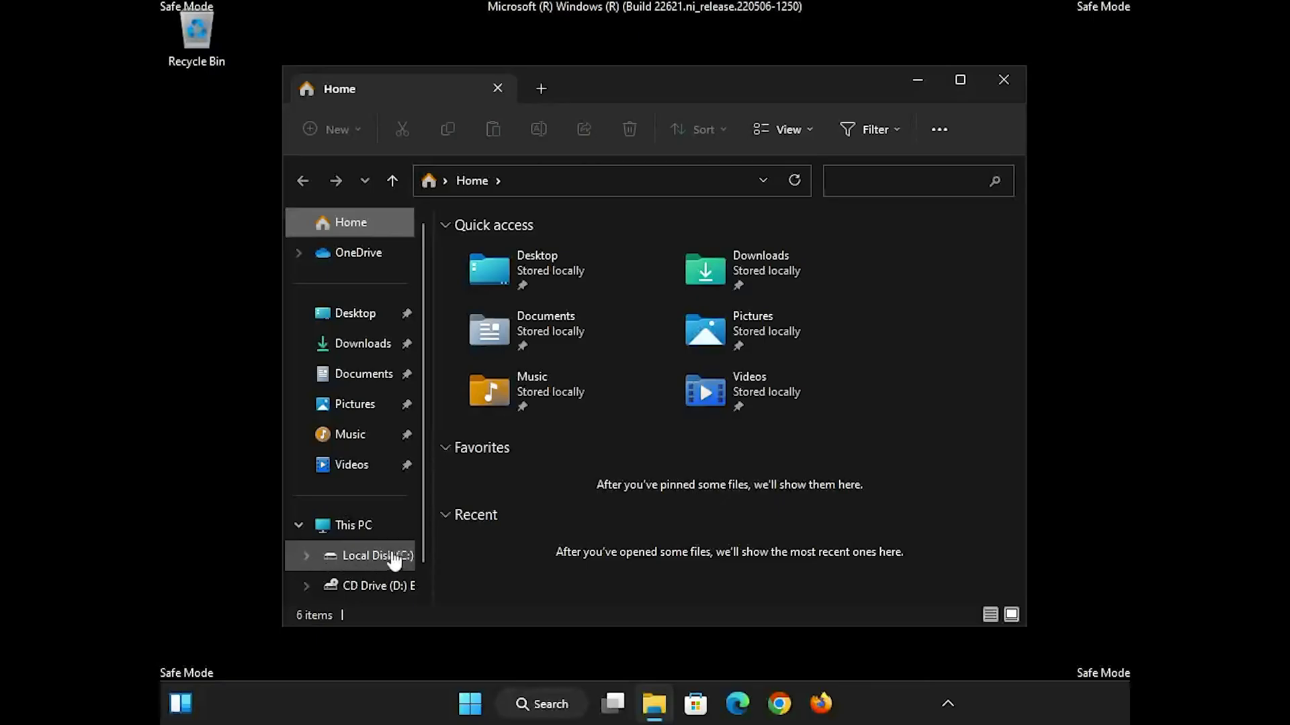
click(383, 557)
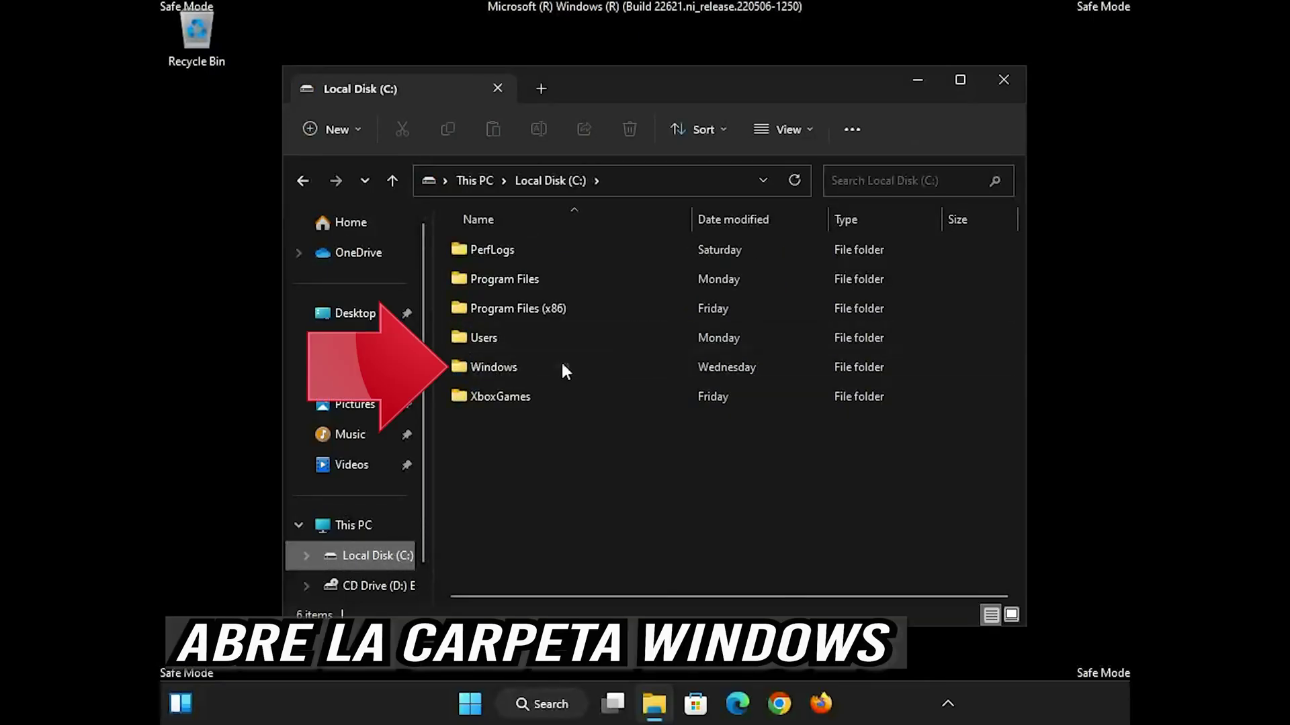
double_click(529, 364)
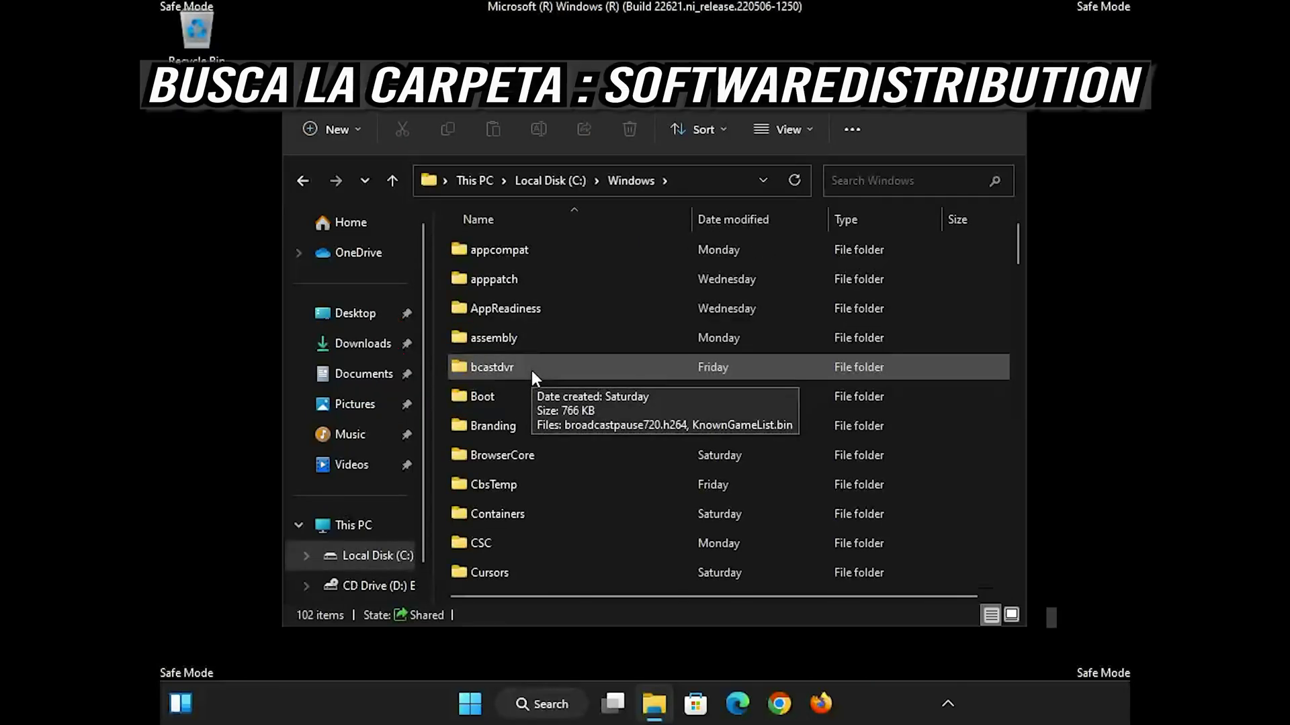
scroll(531, 369, down, 8)
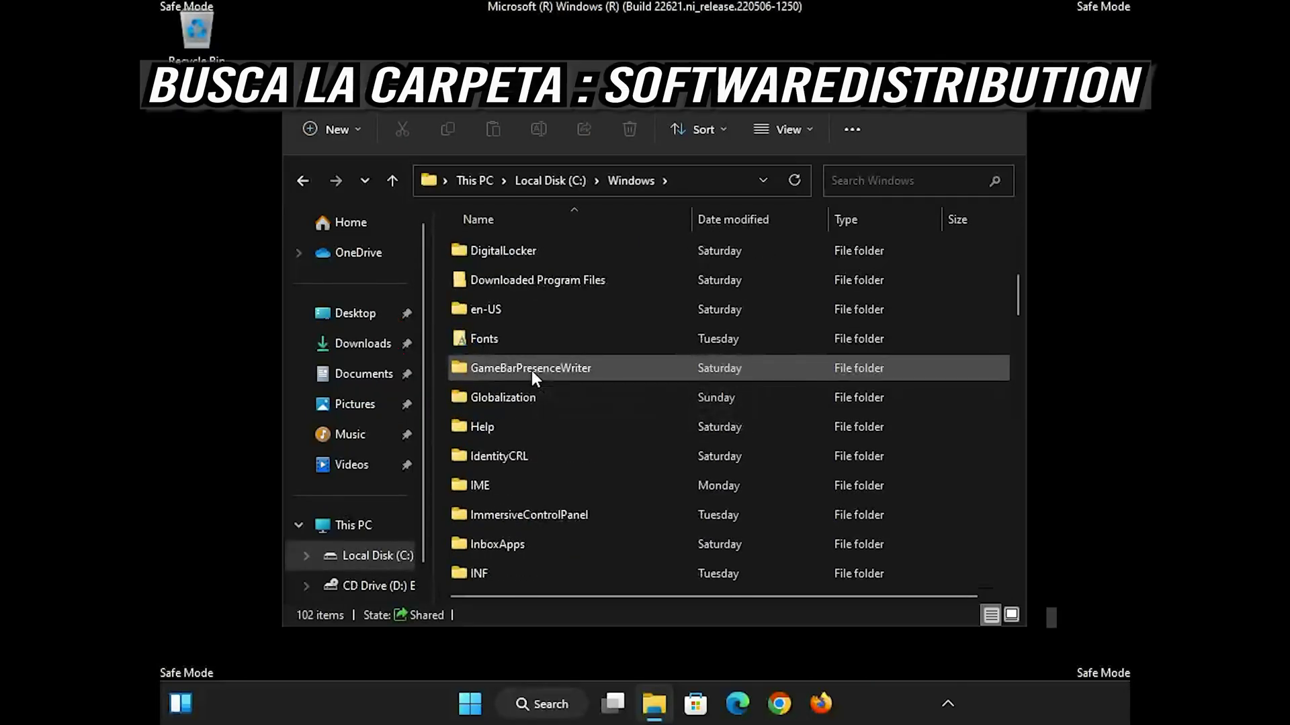
scroll(530, 370, down, 8)
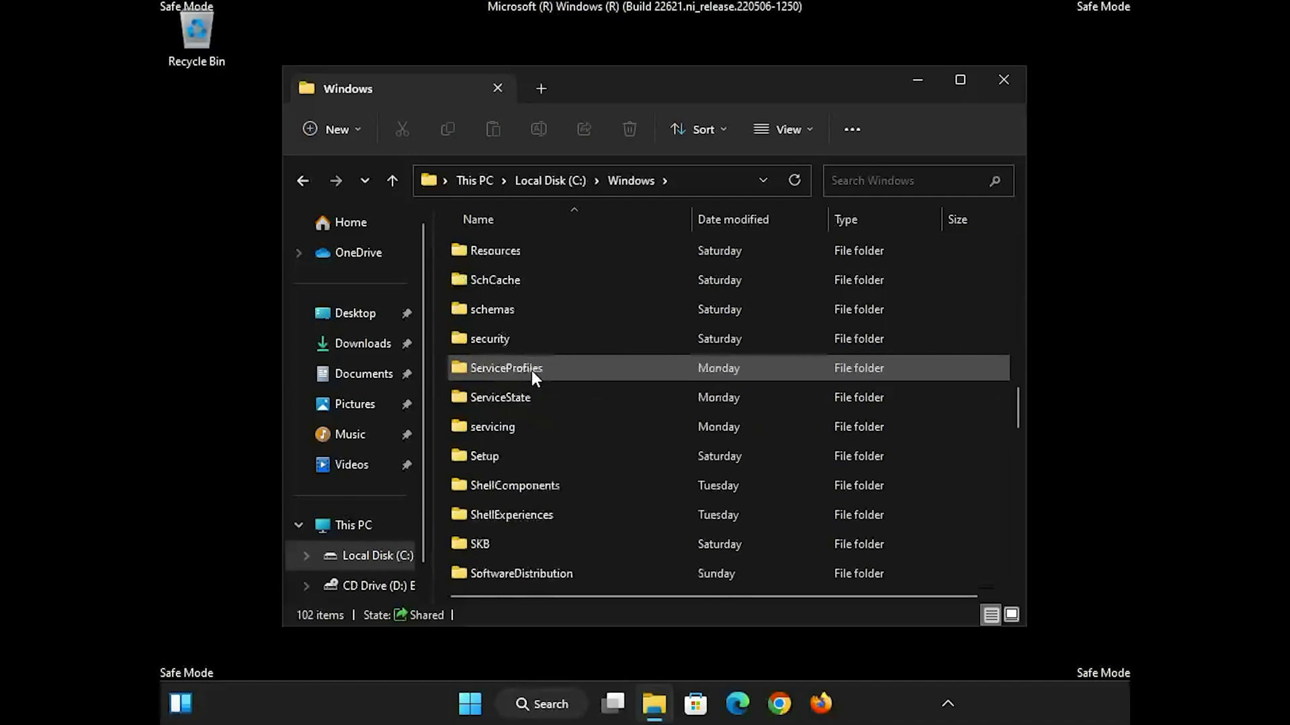
scroll(531, 370, down, 1)
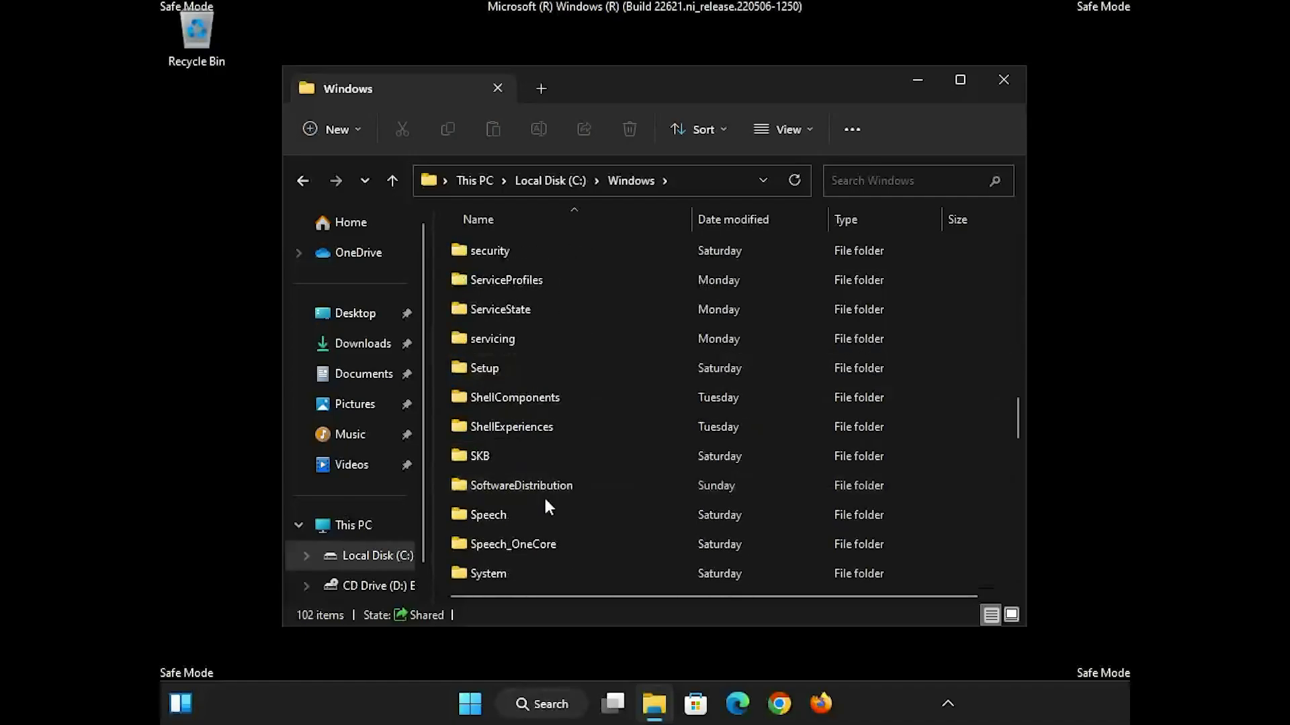
click(607, 486)
right_click(605, 485)
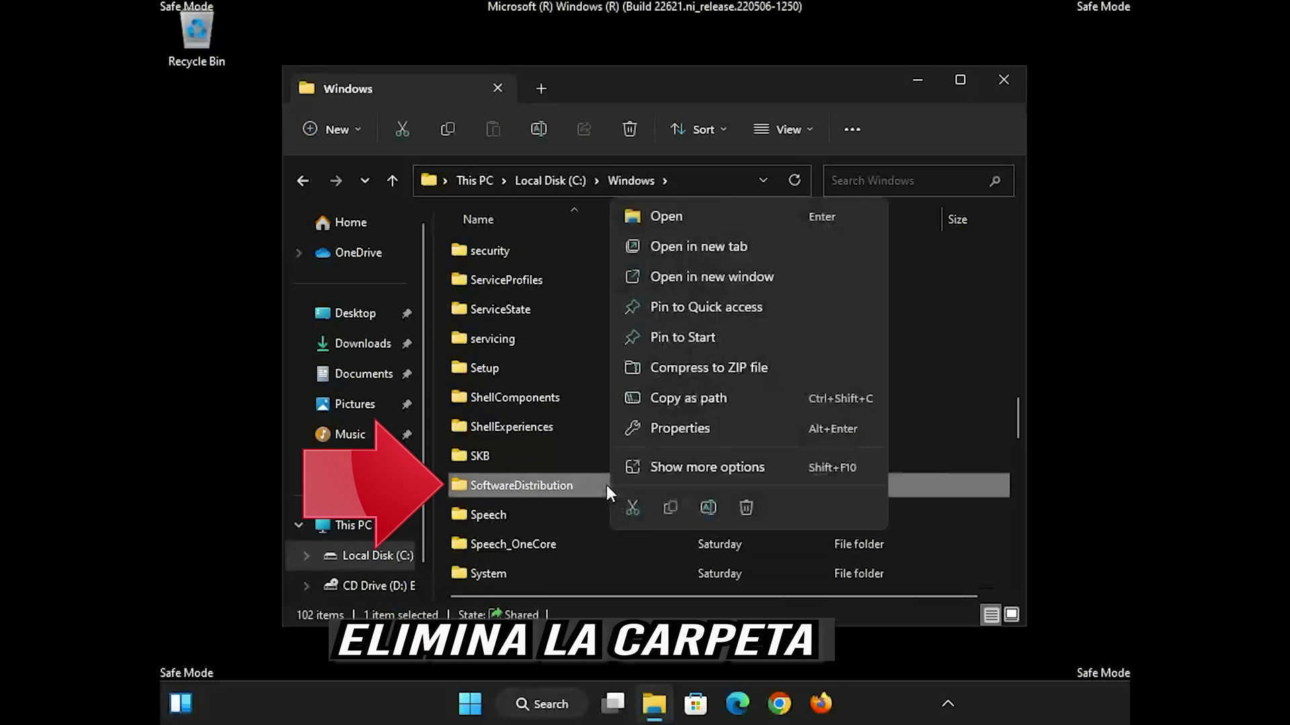
click(745, 505)
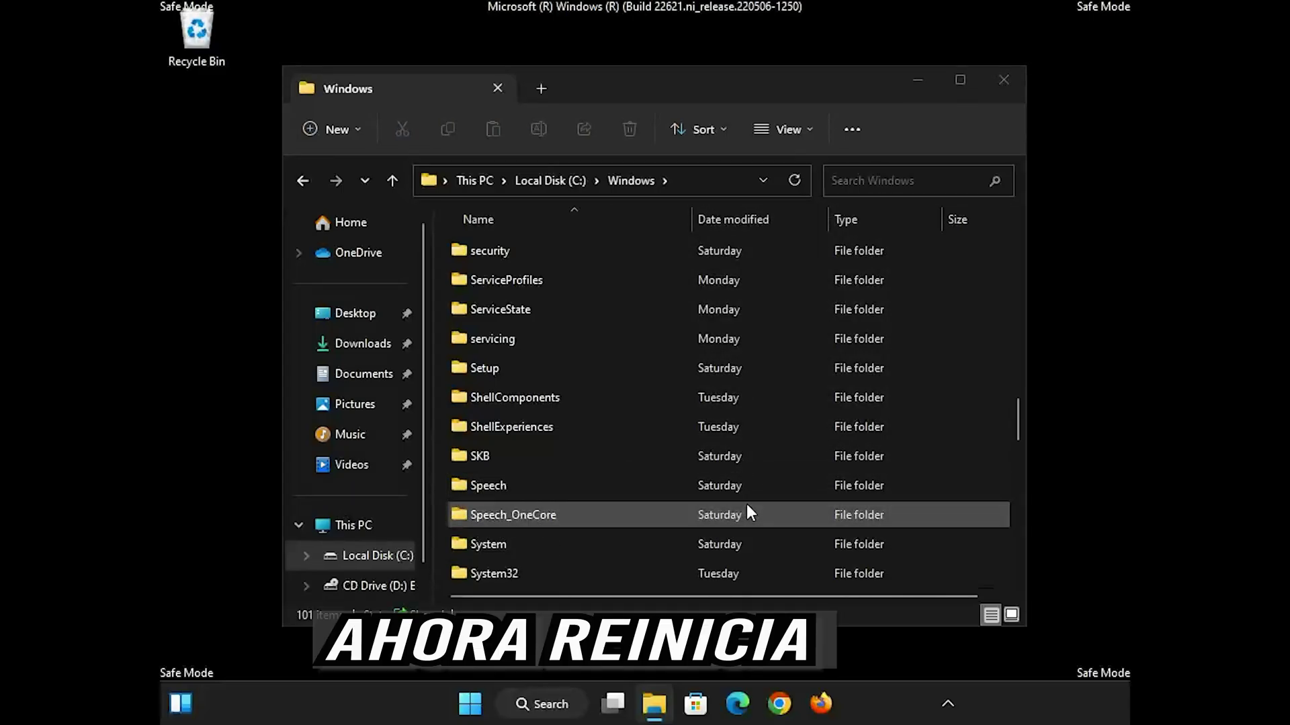
click(1002, 84)
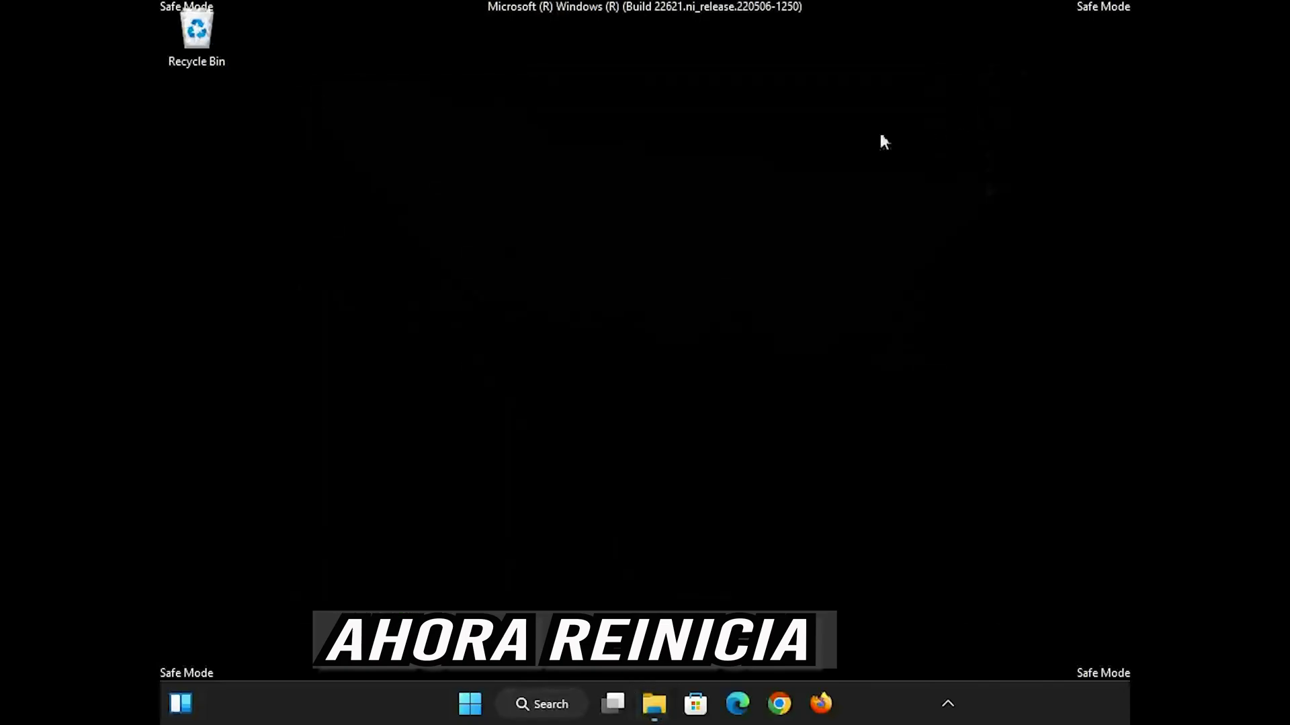
- Empty the Recycle Bin, permanently deleting the SoftwareDistribution folder
right_click(187, 35)
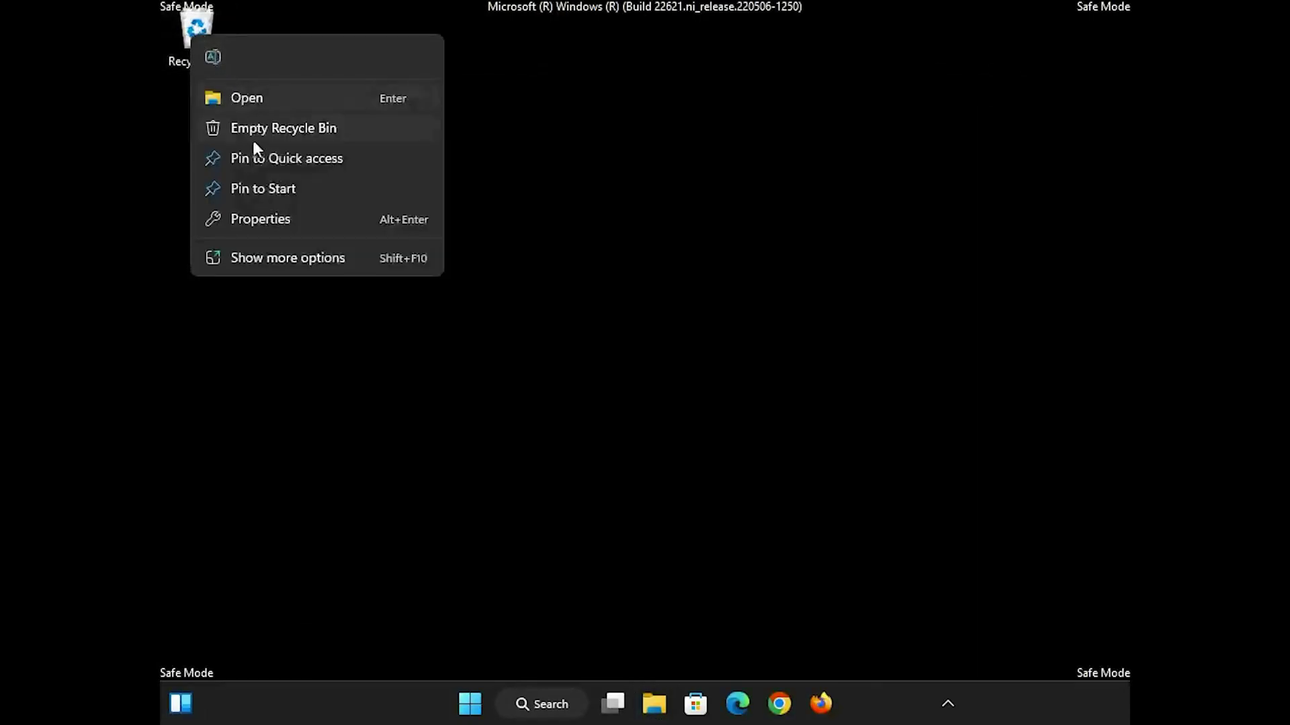
click(276, 132)
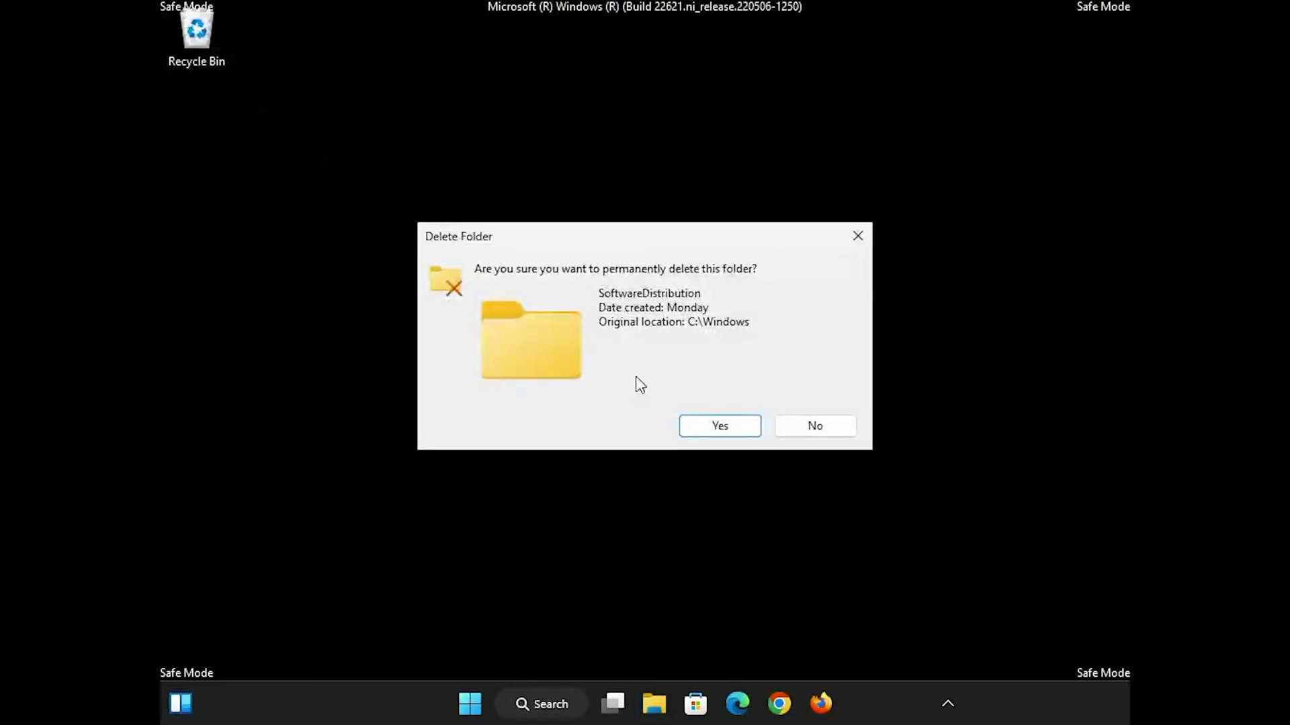
click(716, 422)
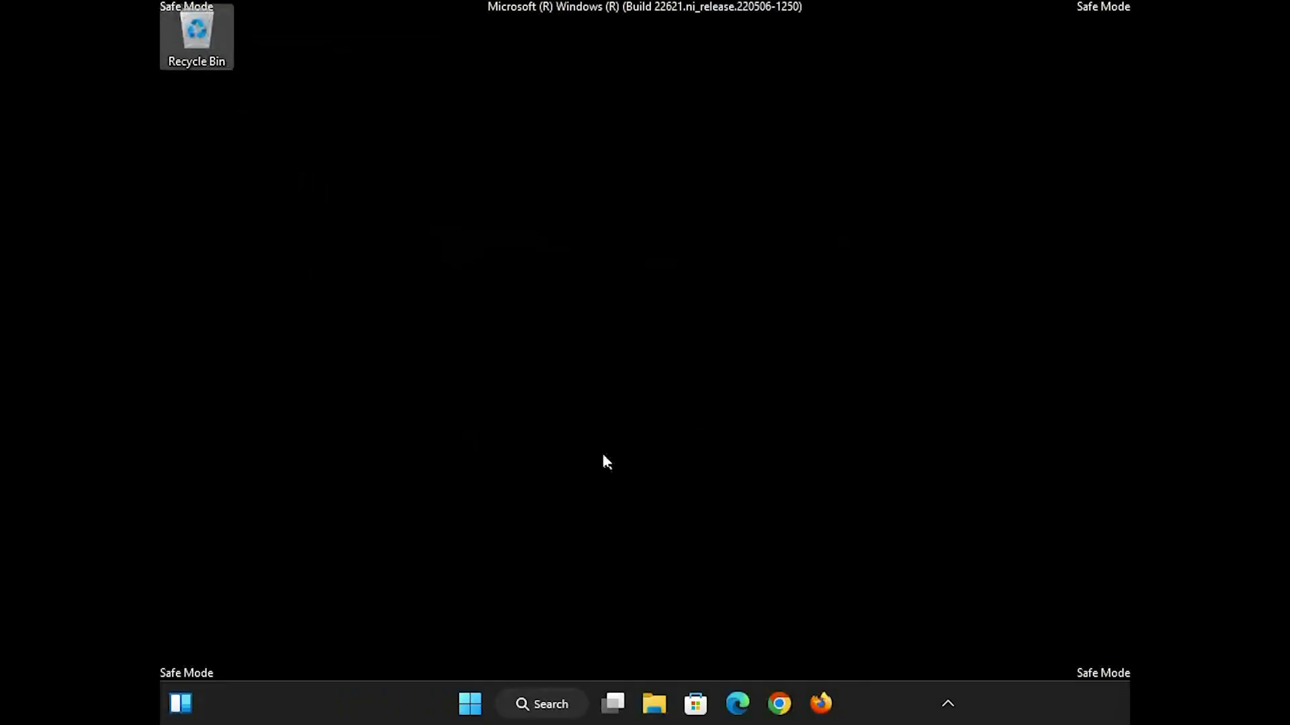
- Restart the PC to leave Safe Mode
click(470, 706)
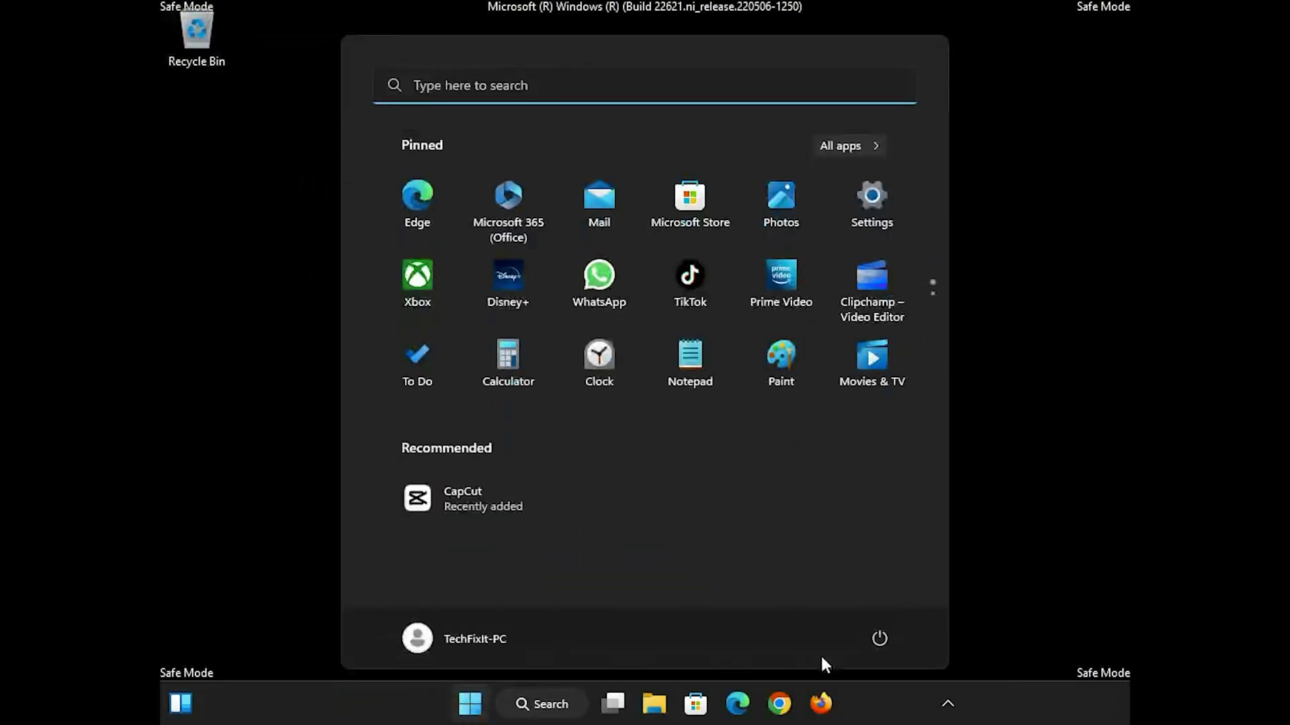
click(876, 642)
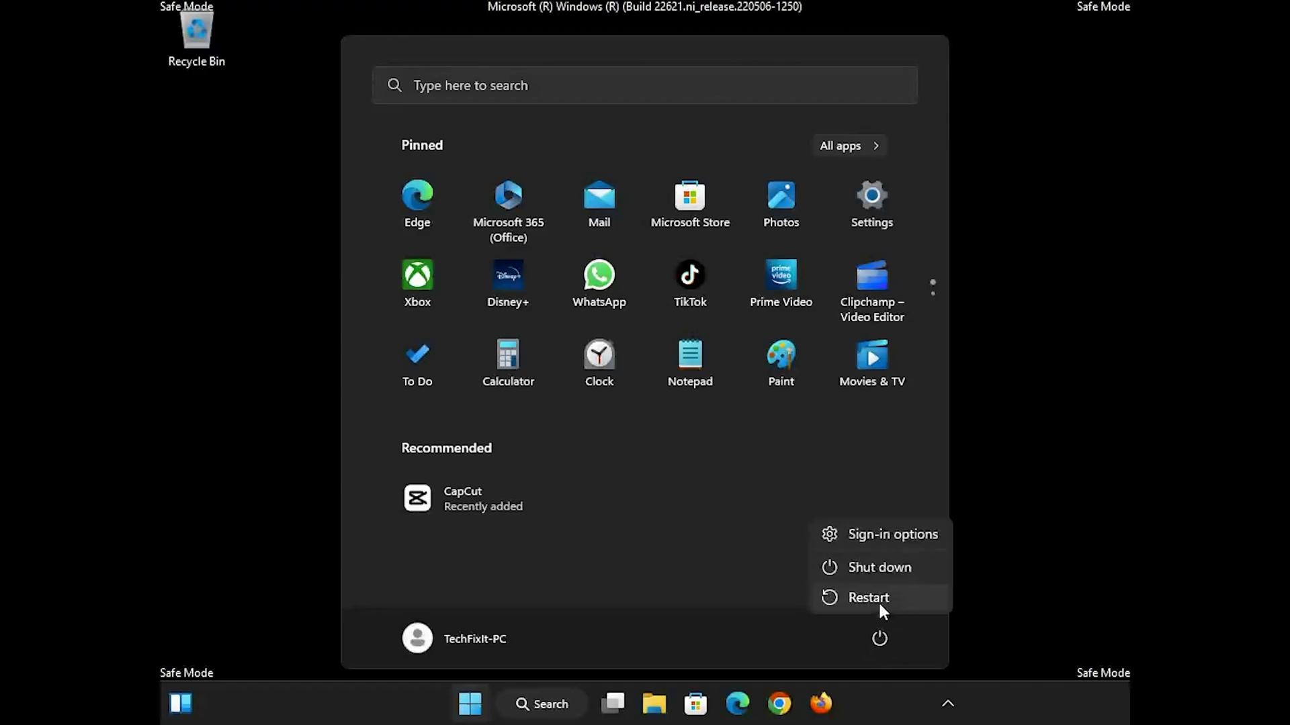
click(877, 601)
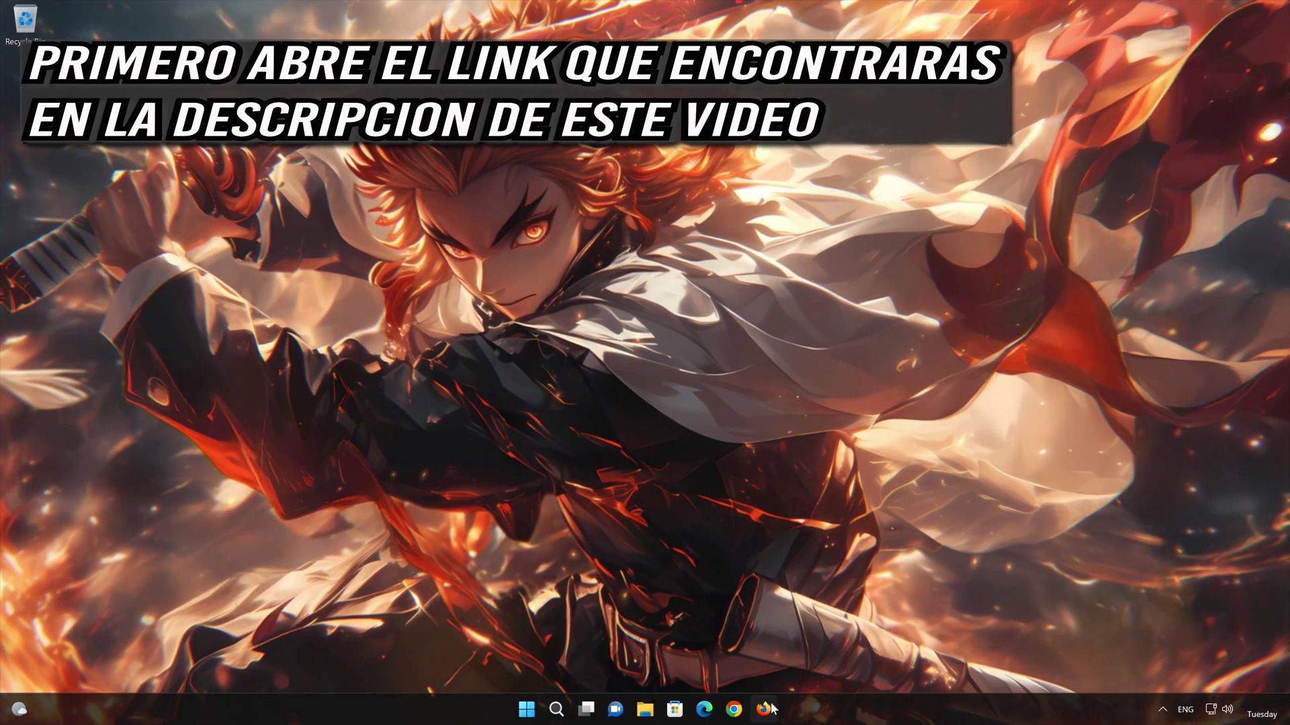
- In Firefox, load the copied microsoft.com/software-download/windows11 link, download the Windows 11 installation media creation tool, and close the browser
click(771, 708)
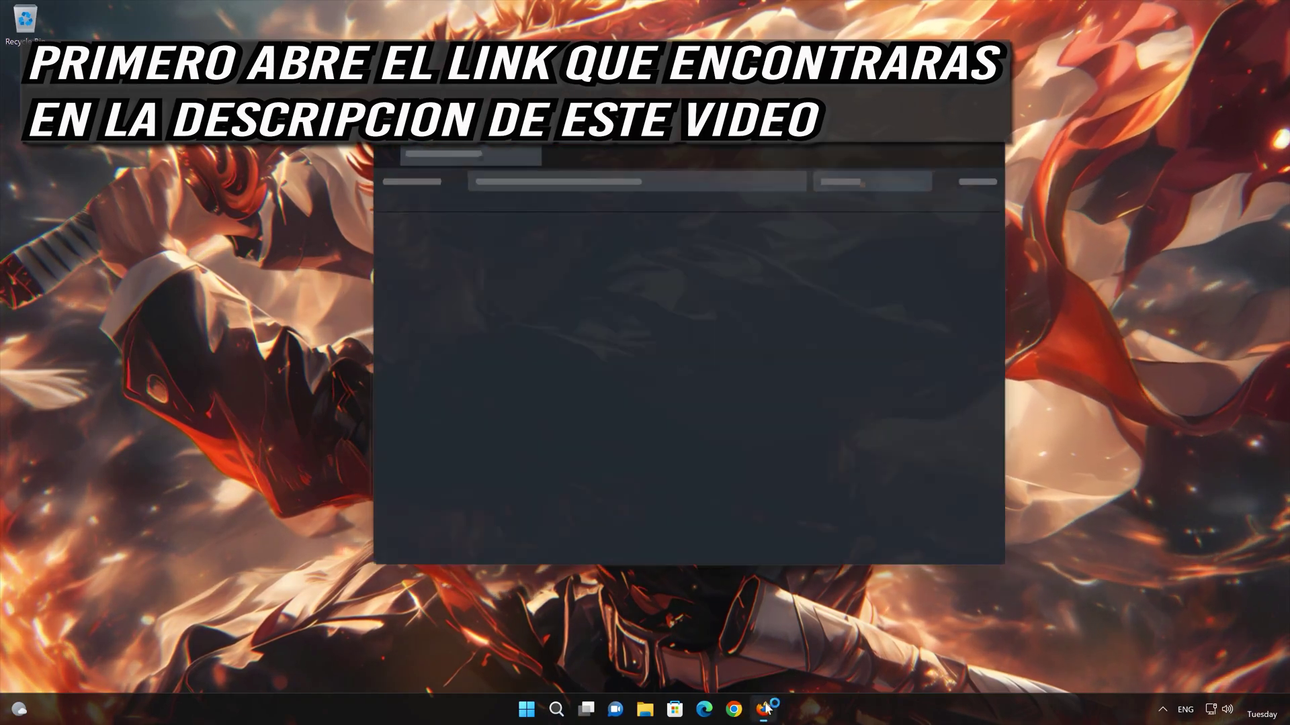
right_click(603, 174)
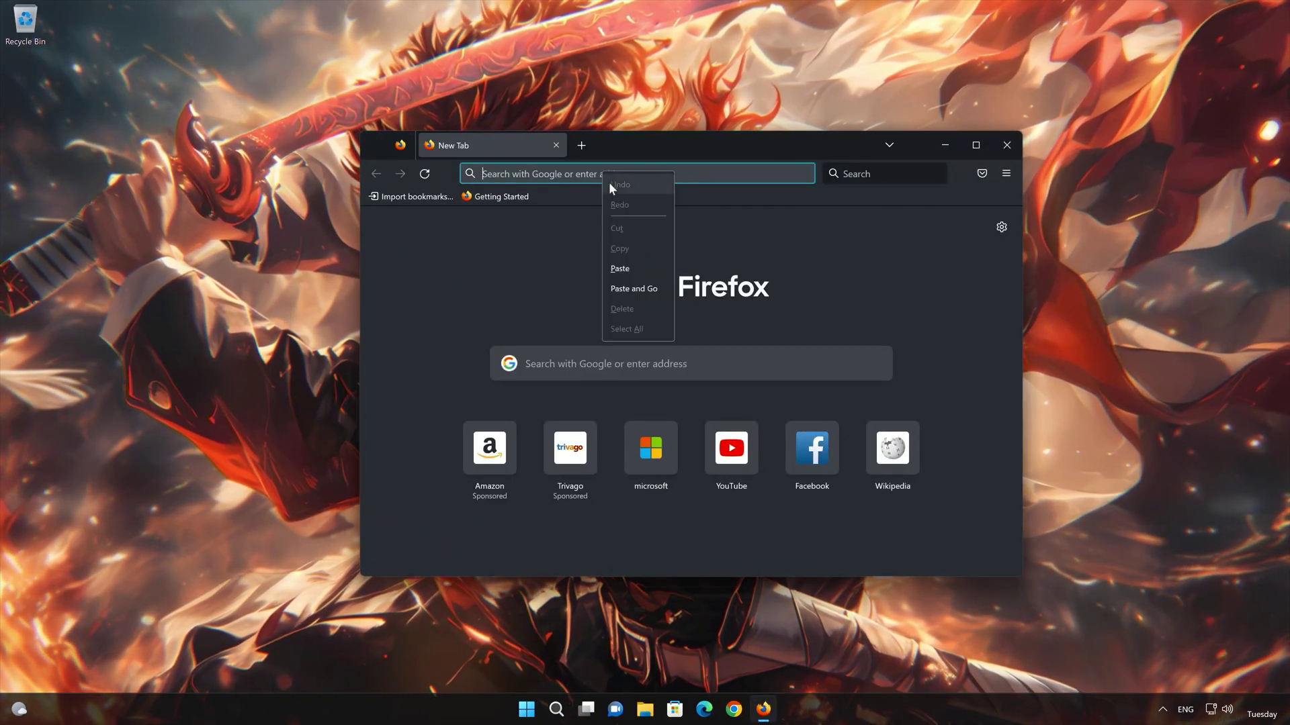
click(638, 288)
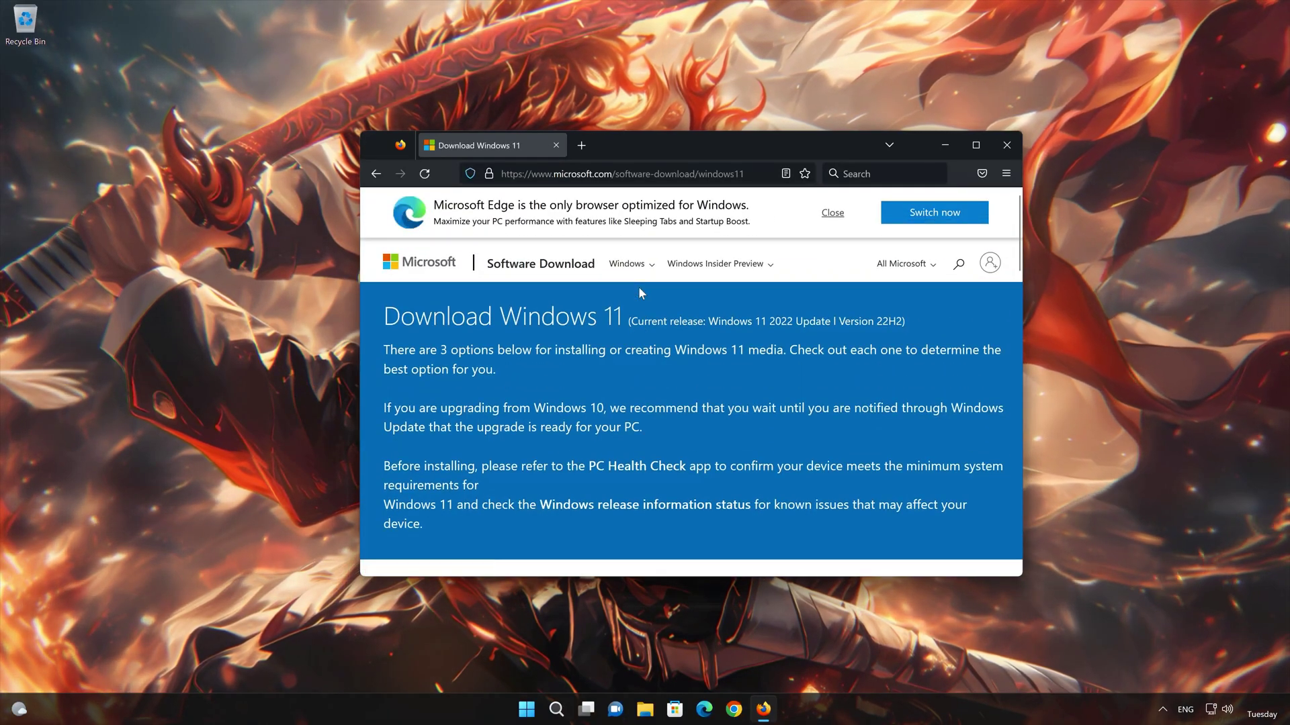
scroll(639, 294, down, 8)
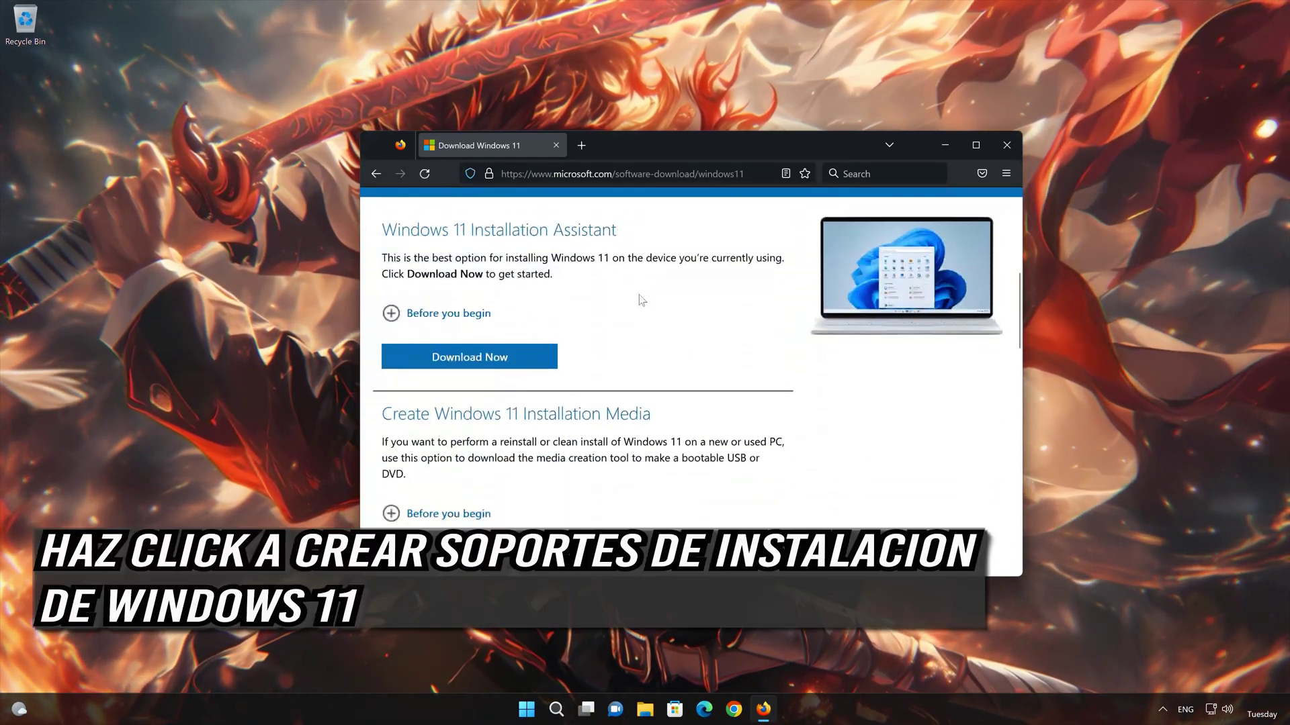
scroll(639, 295, down, 2)
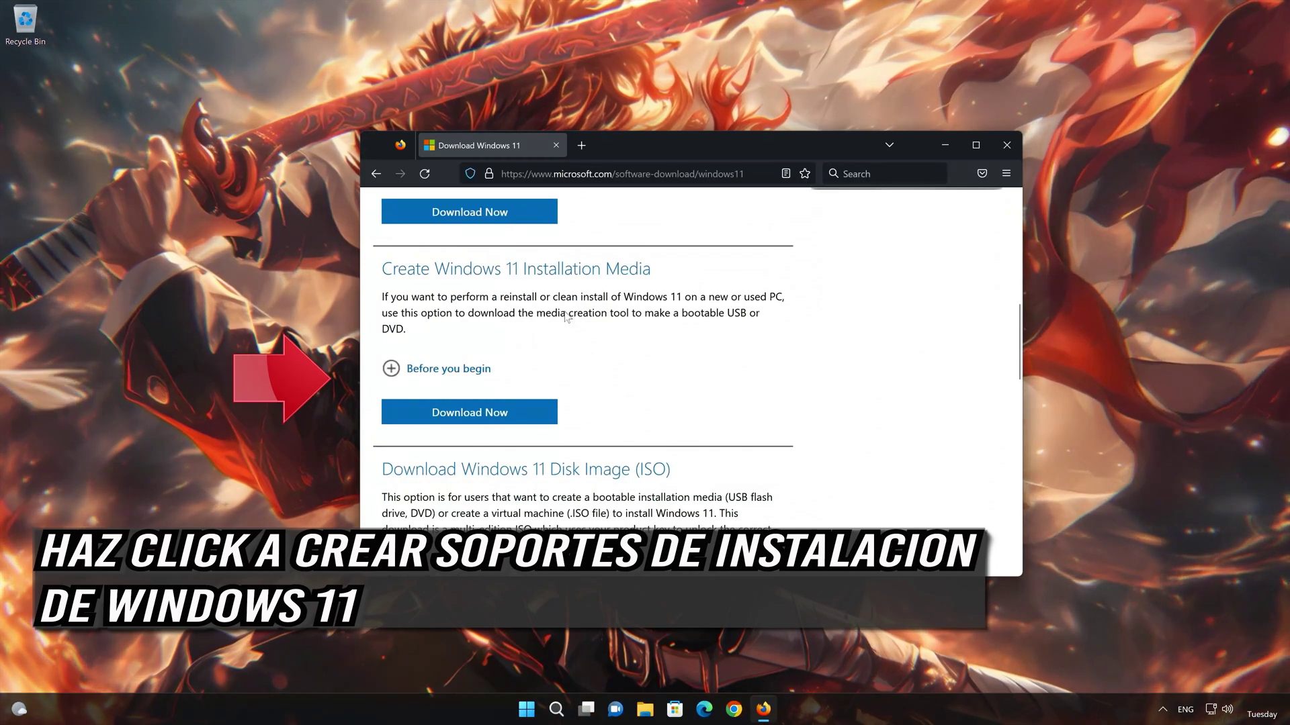
click(491, 415)
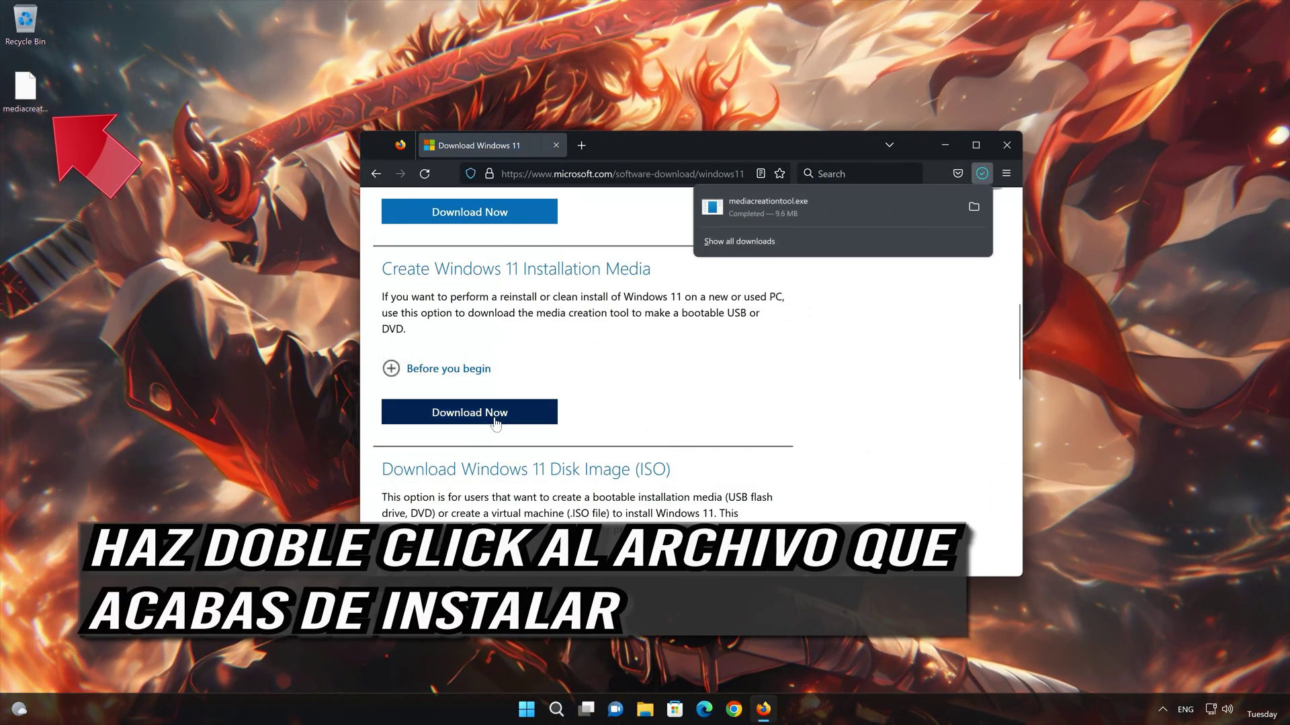
click(1002, 146)
click(1001, 147)
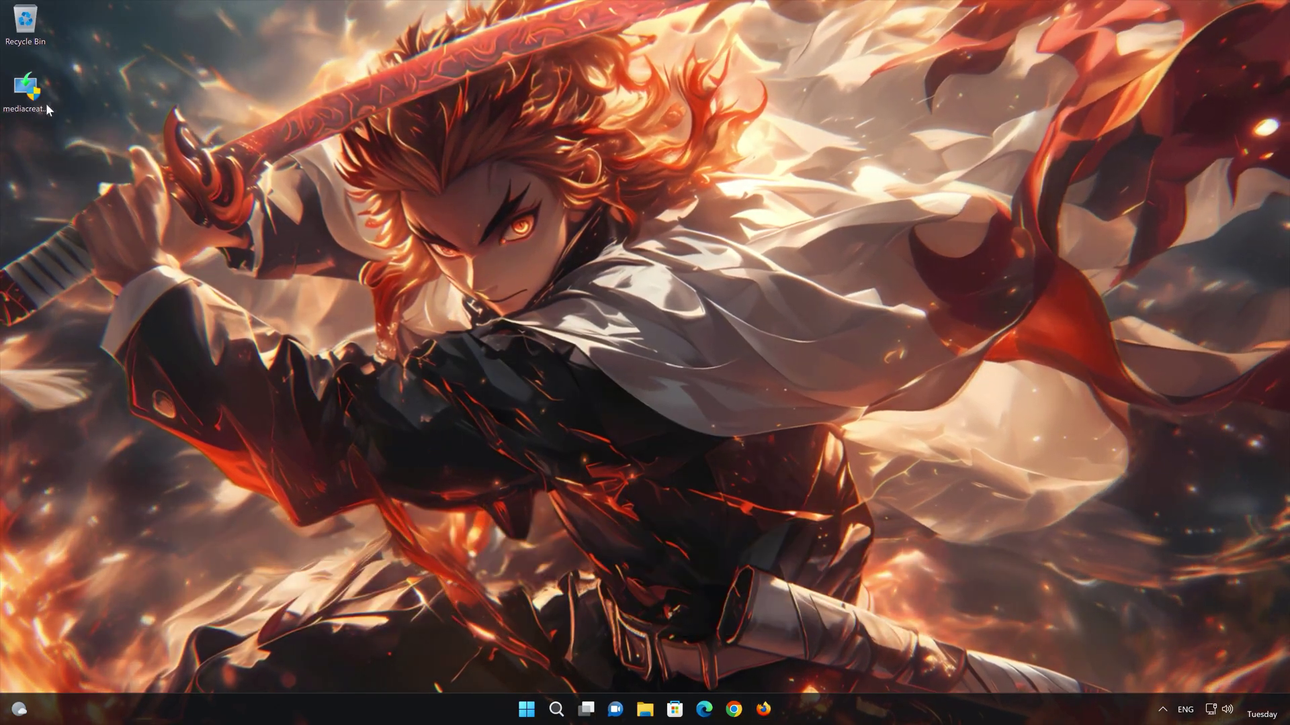
- Run the downloaded media creation tool with permission to make changes, accept its license terms, and keep the recommended language and edition
double_click(25, 105)
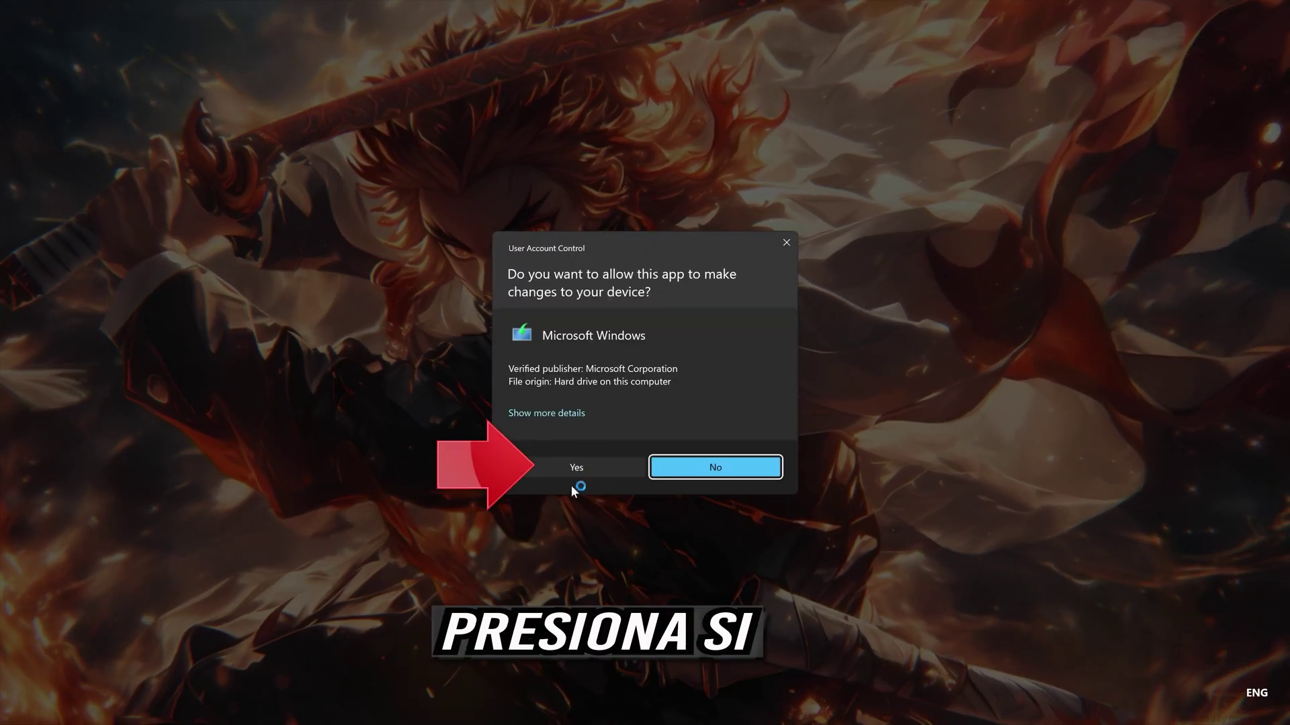
click(571, 468)
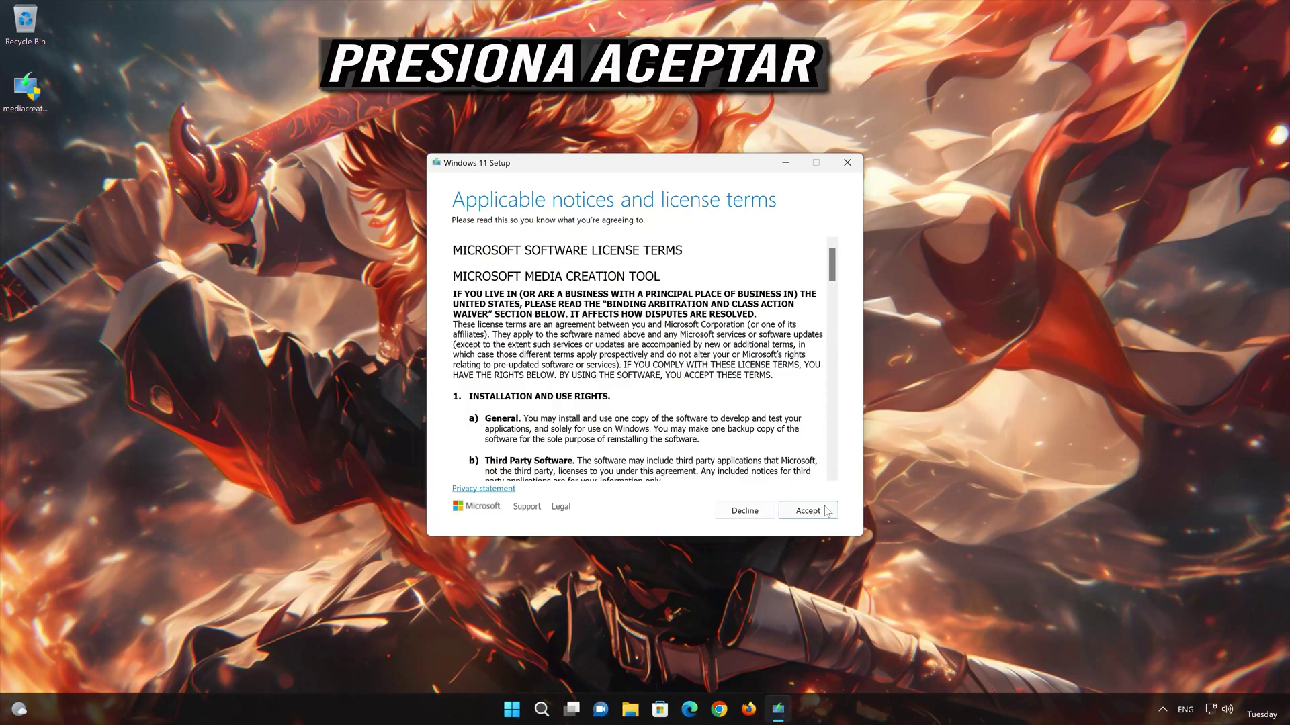
click(815, 514)
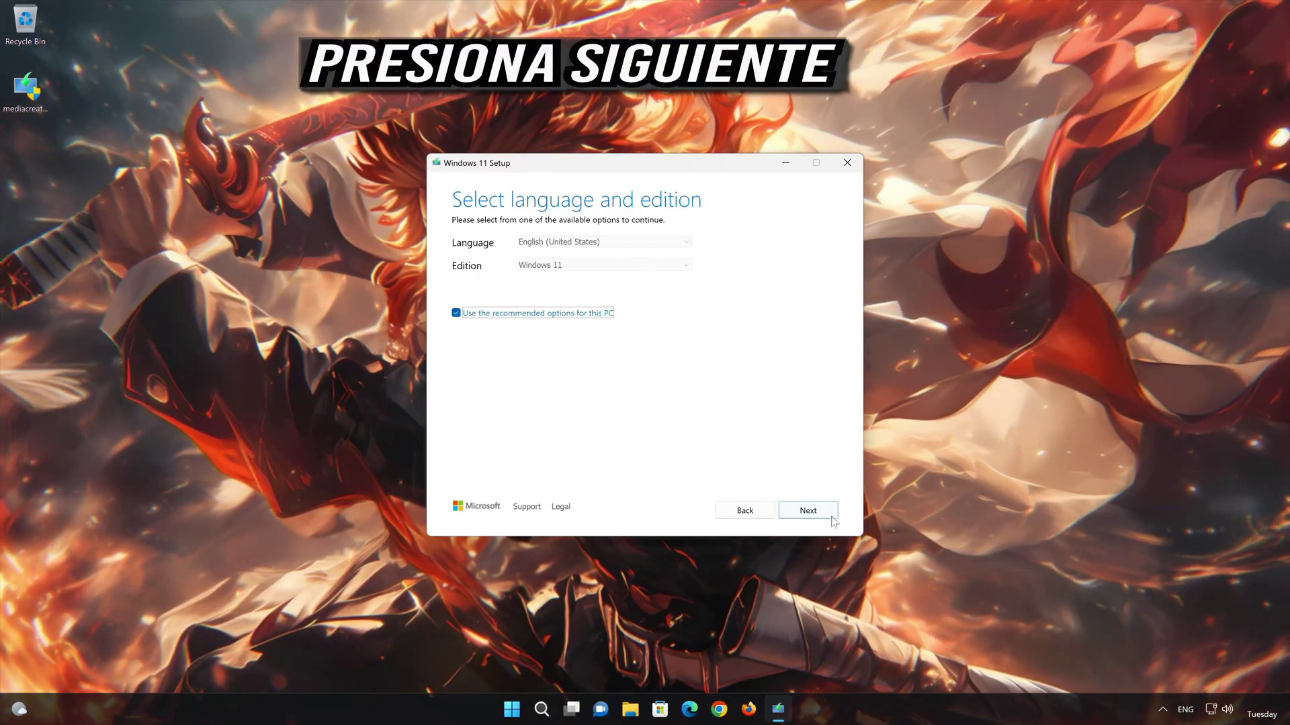
click(825, 518)
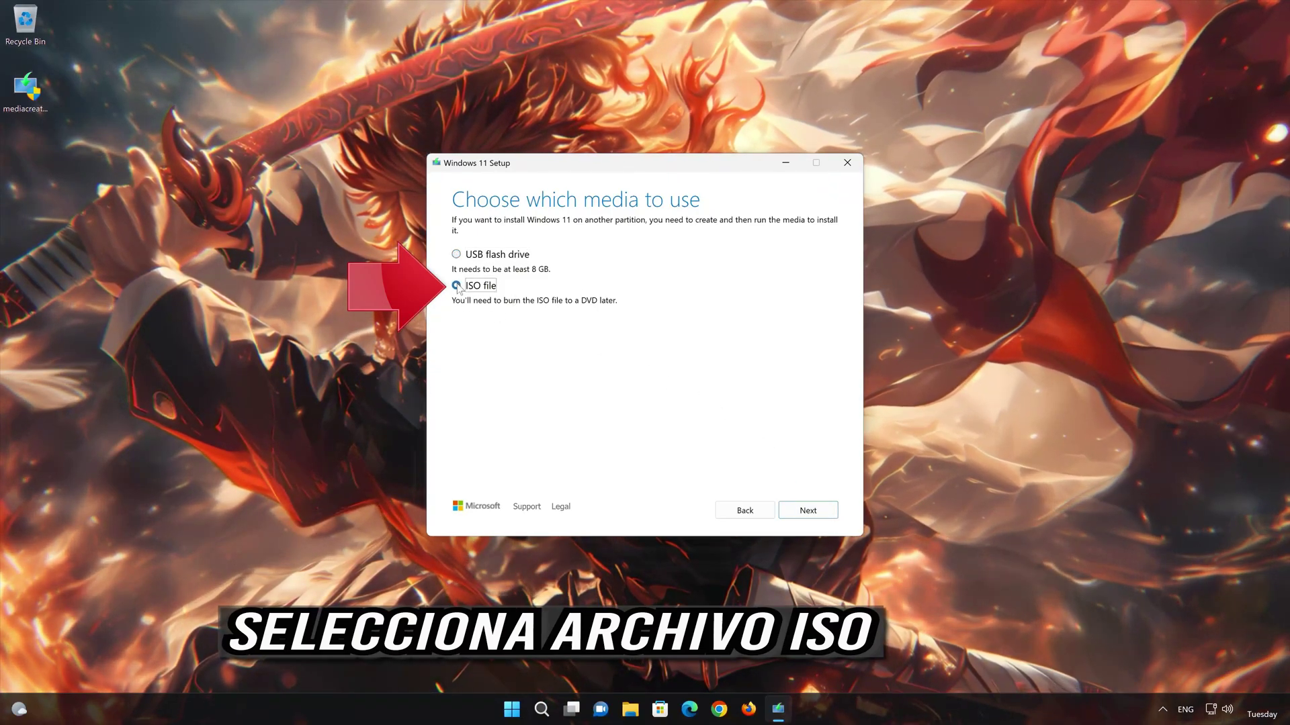
- Create the installation media as an ISO file, save it to the Desktop as Windows 11, and finish the media creation setup
click(809, 510)
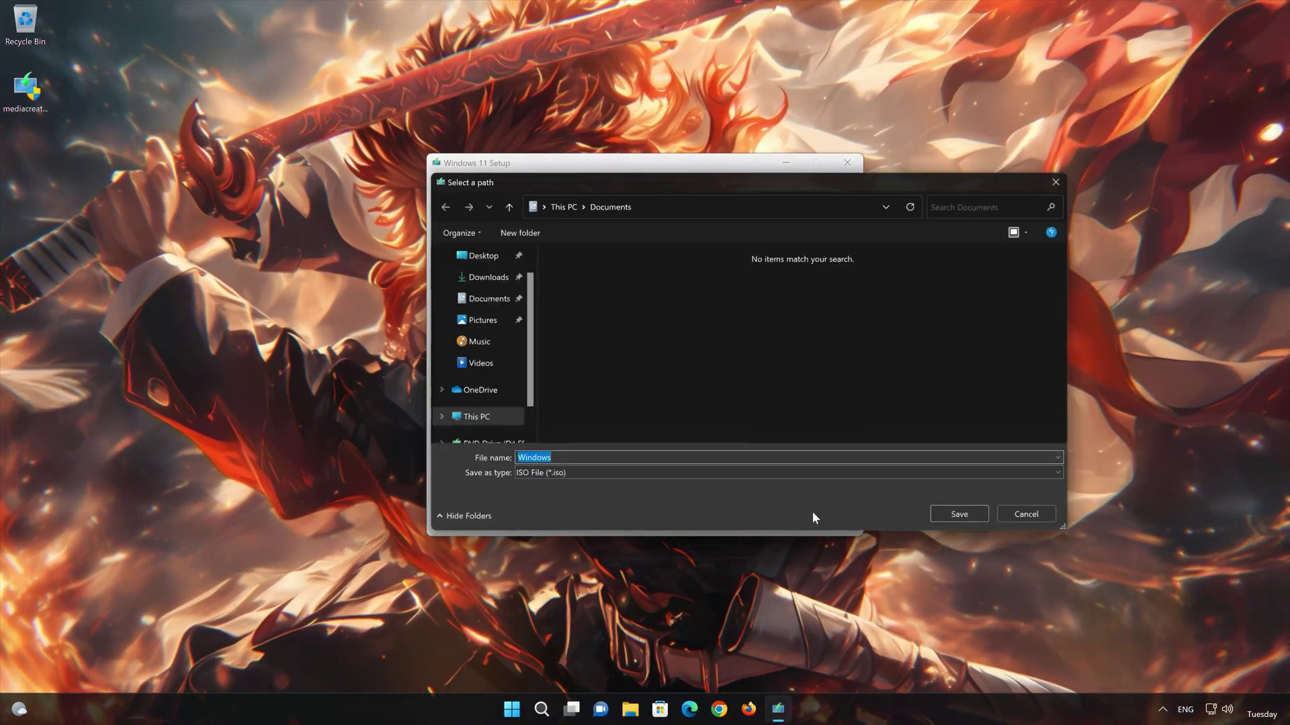
key(End)
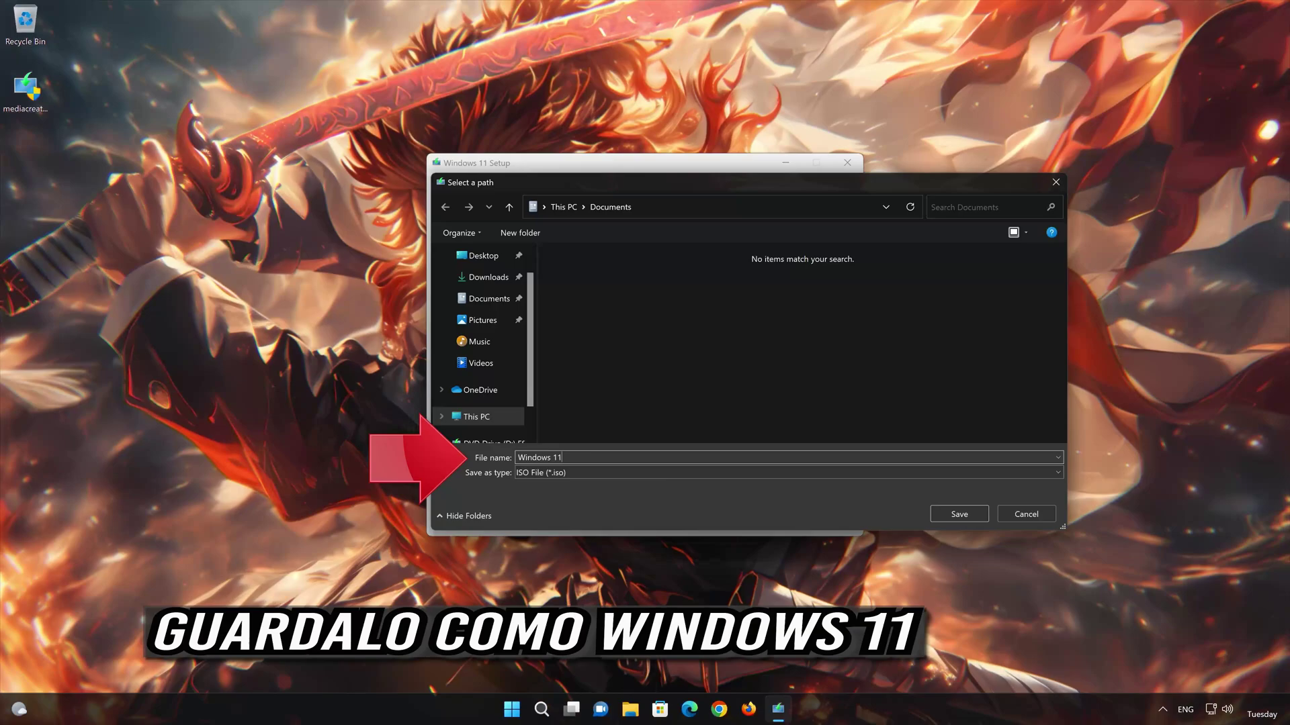
click(485, 256)
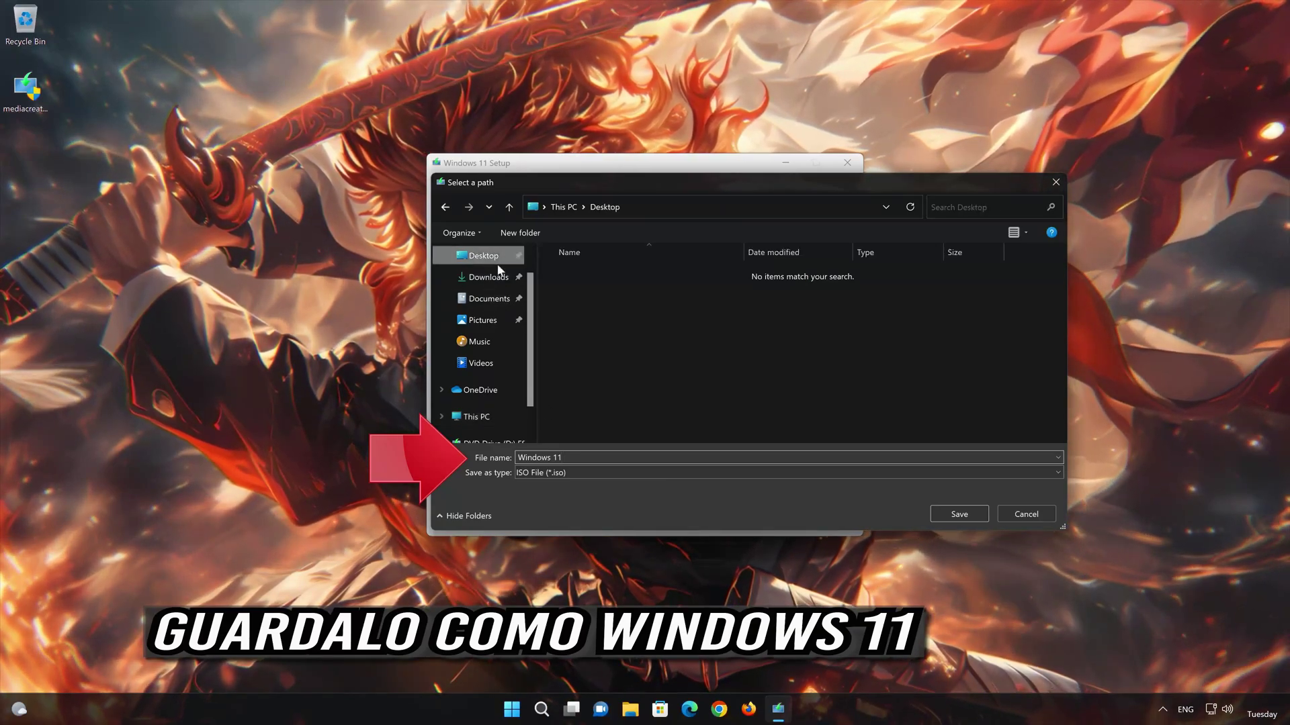
click(971, 513)
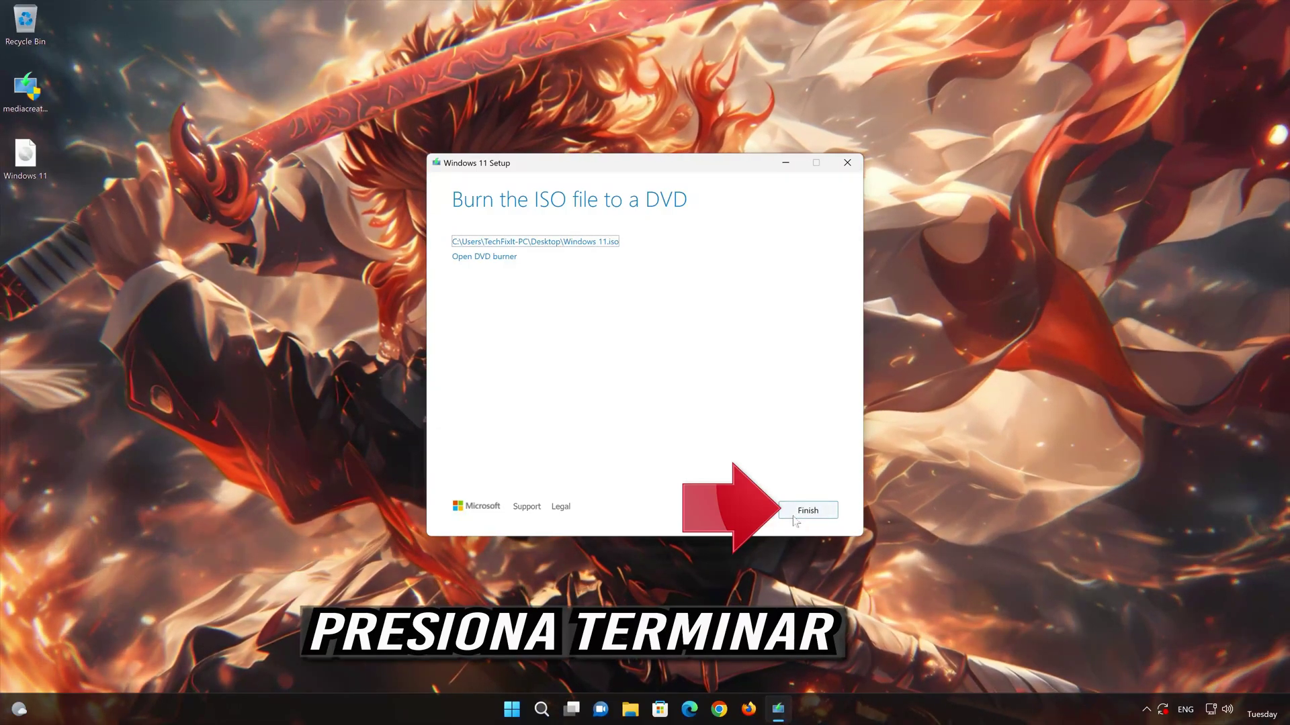
click(806, 510)
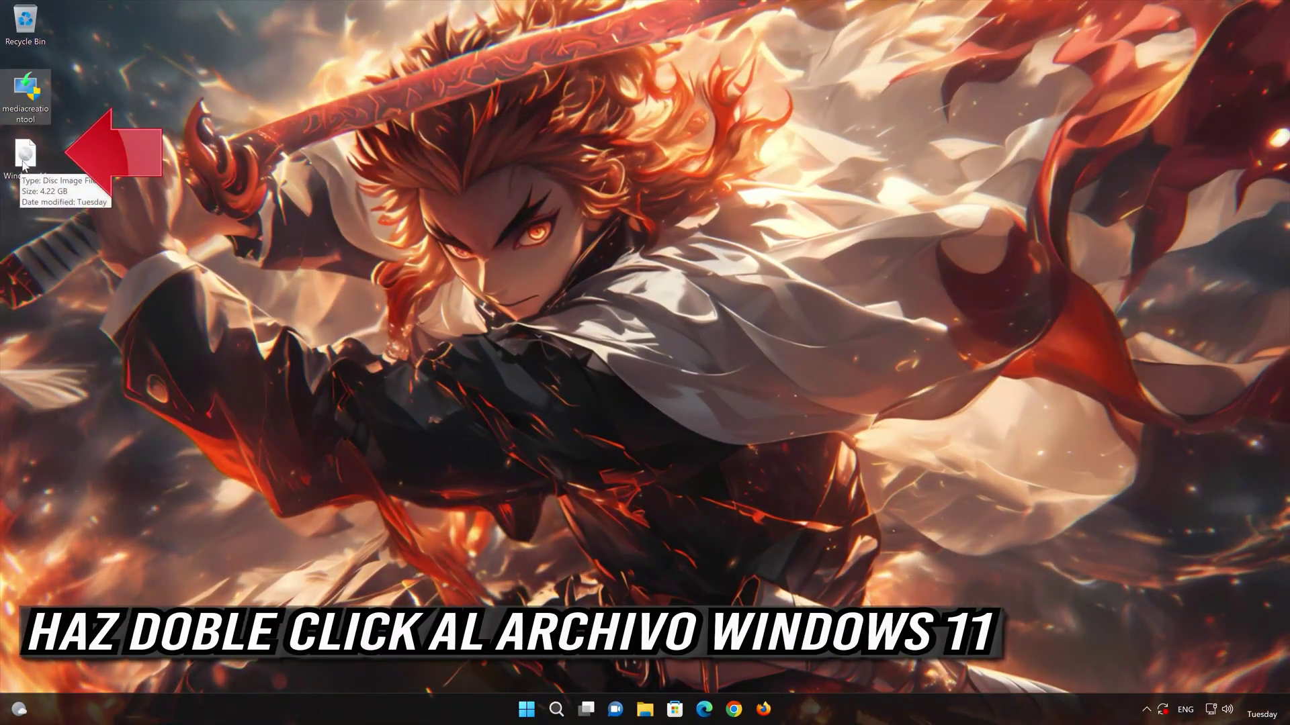
- Mount the Windows 11 ISO from the desktop, run its setup application with permission to make changes, and close the drive's folder window
double_click(23, 159)
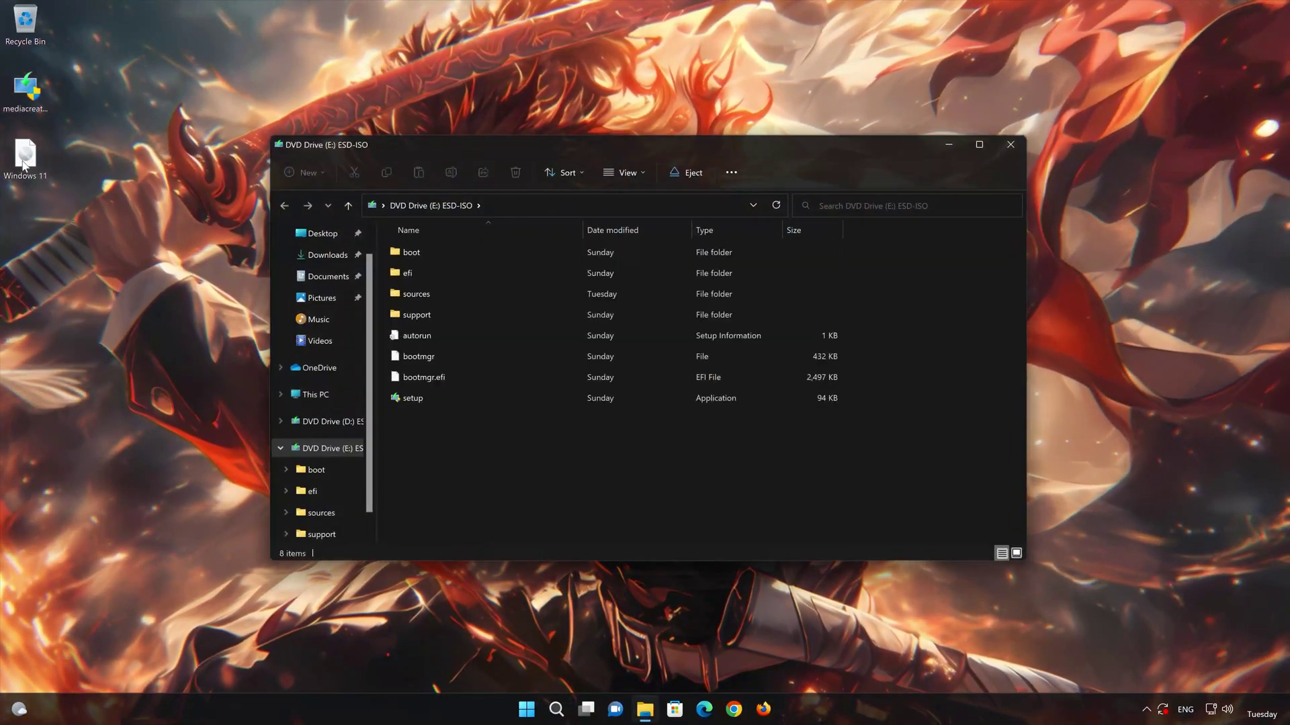
double_click(482, 397)
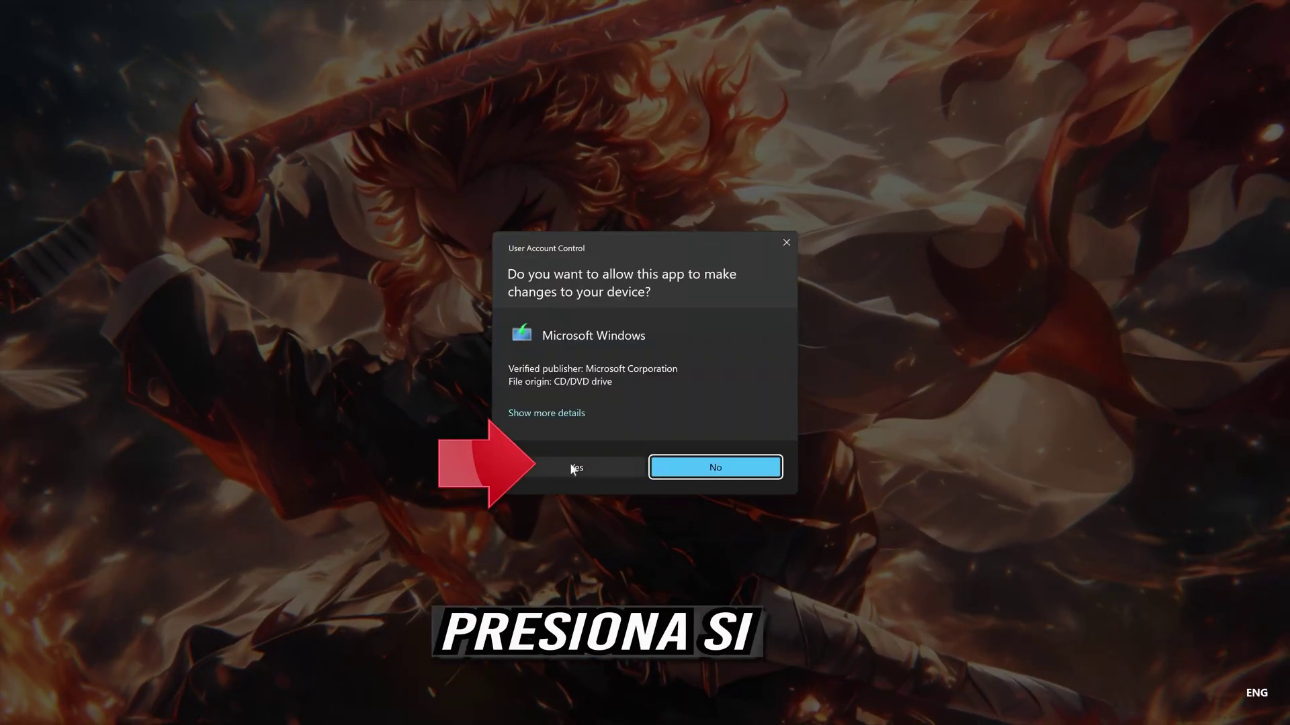
click(572, 468)
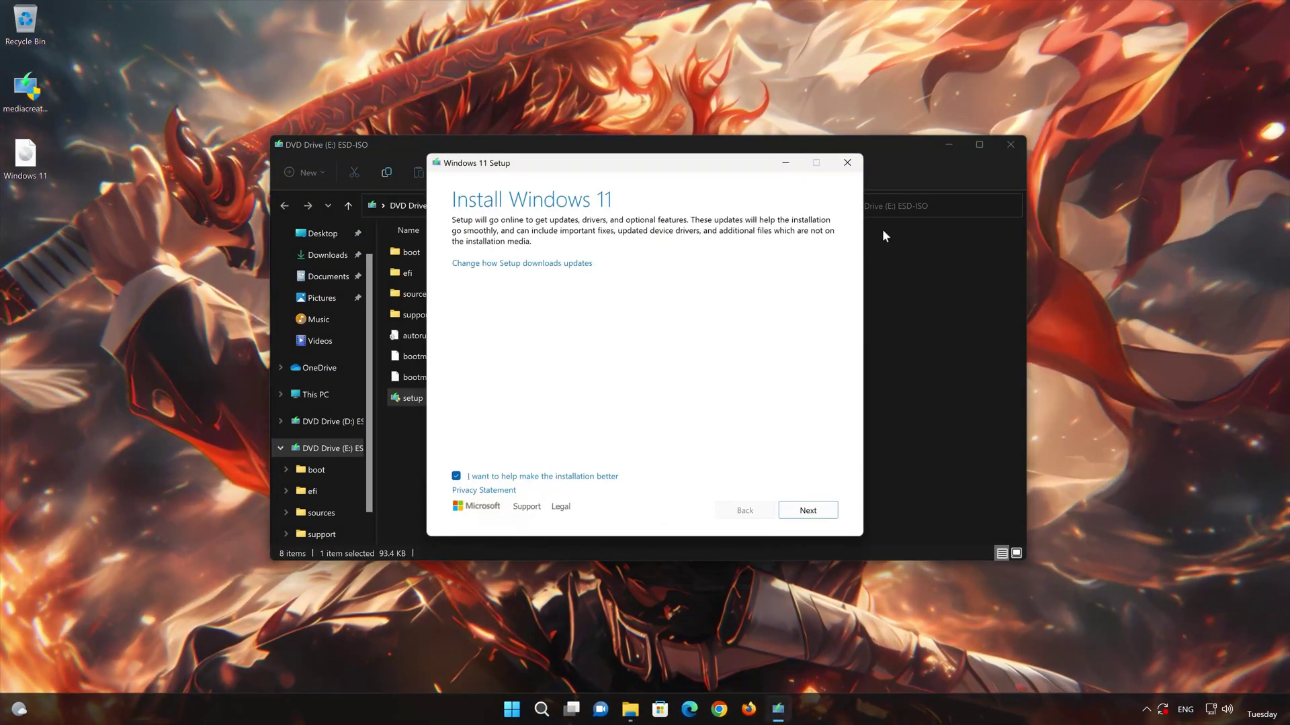
click(1008, 146)
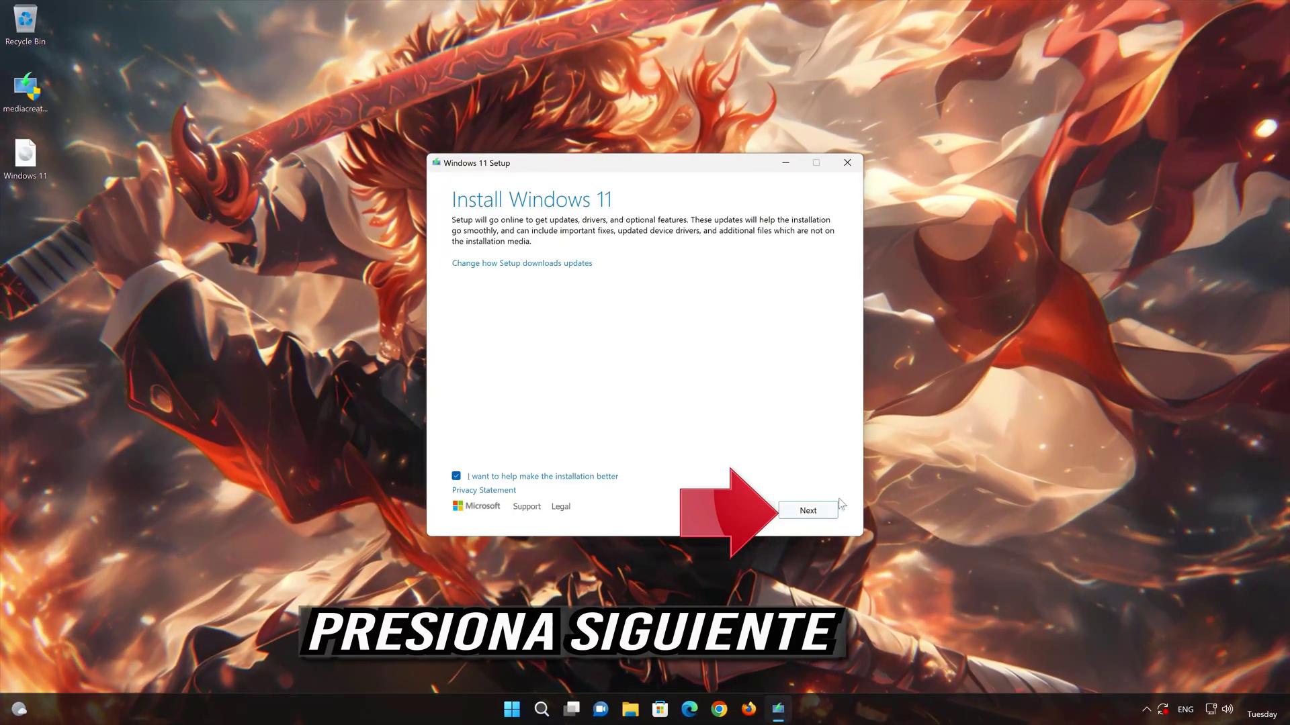
- Accept the setup's license terms and start installing Windows 11 Pro, keeping personal files and apps
click(813, 516)
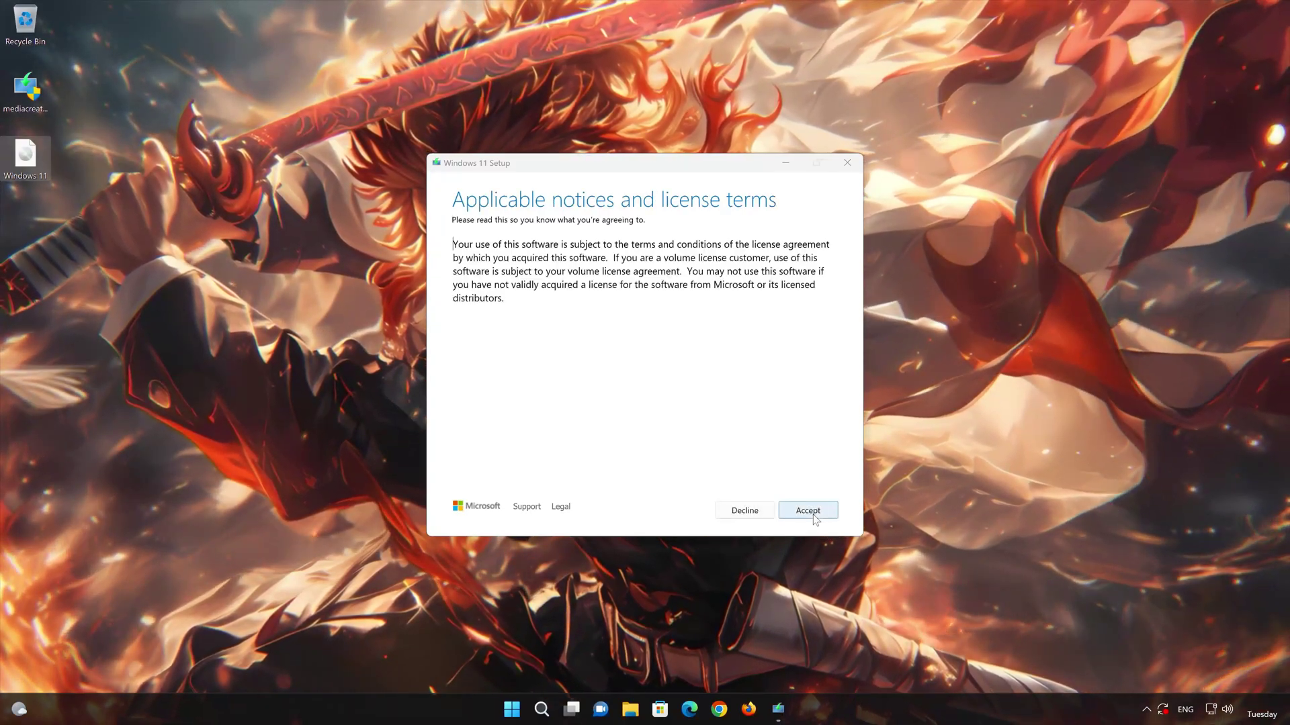
click(810, 512)
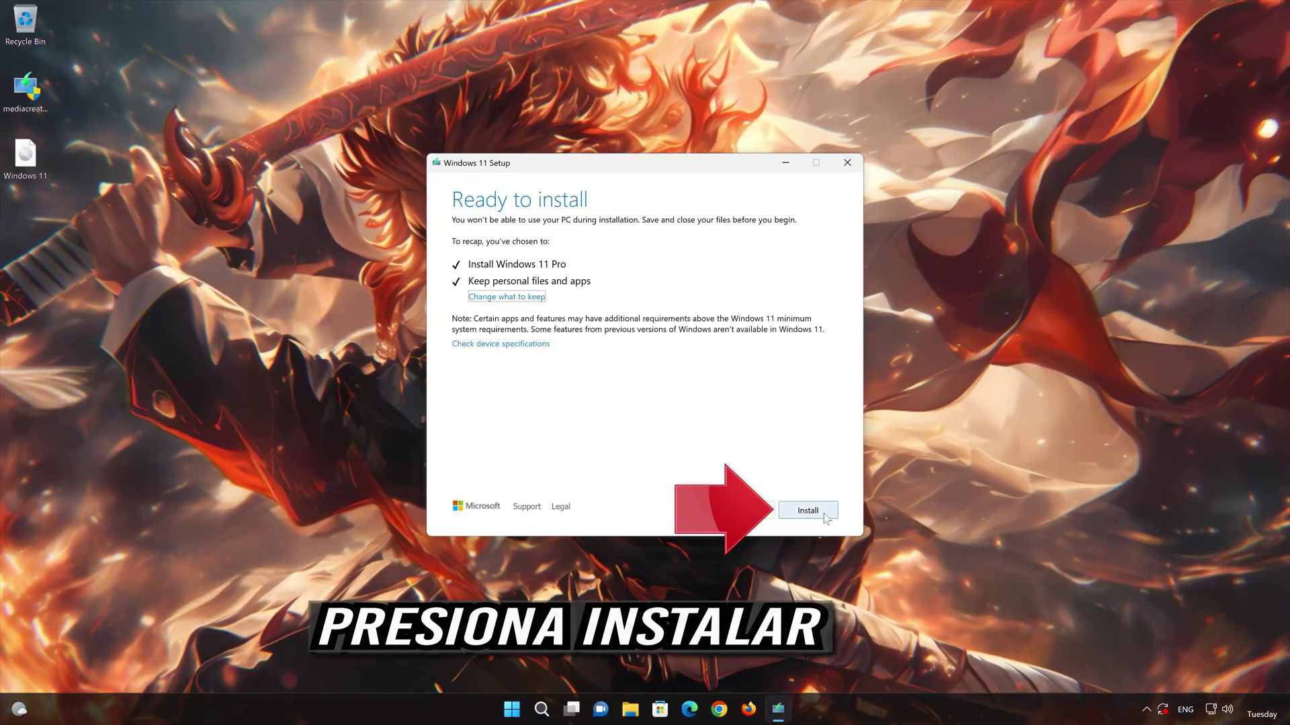
click(825, 514)
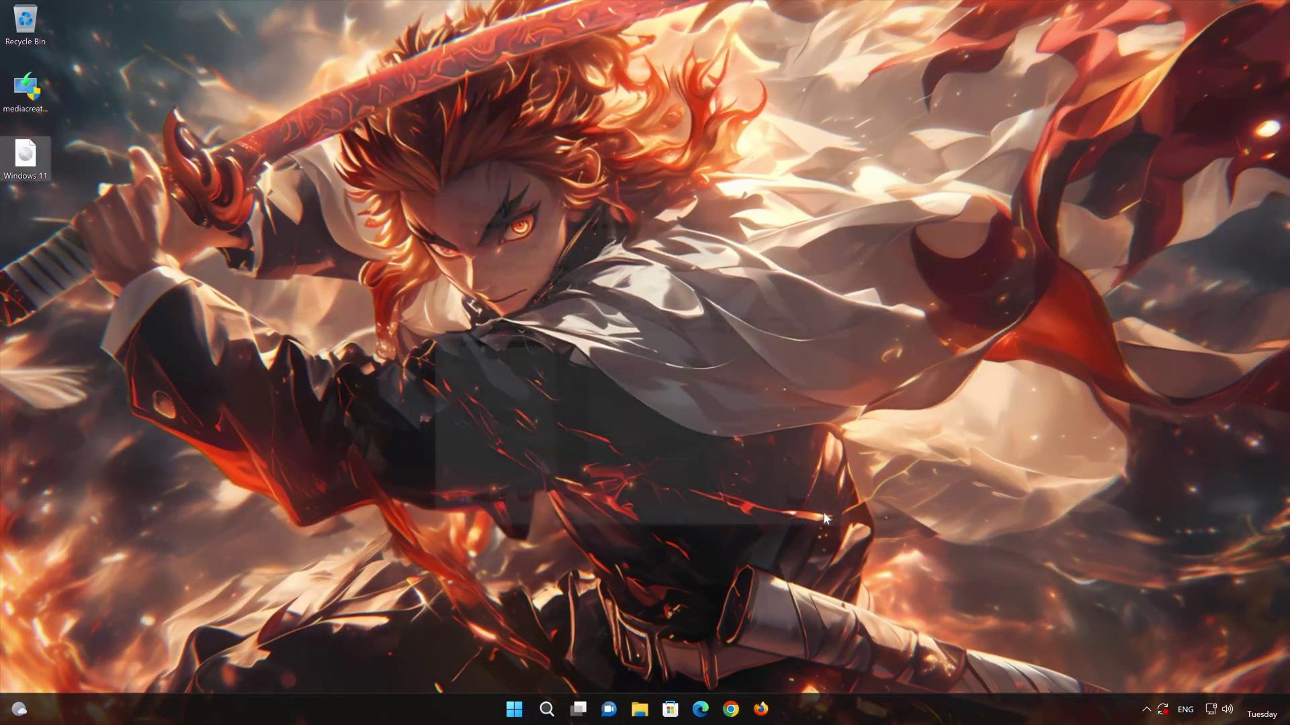